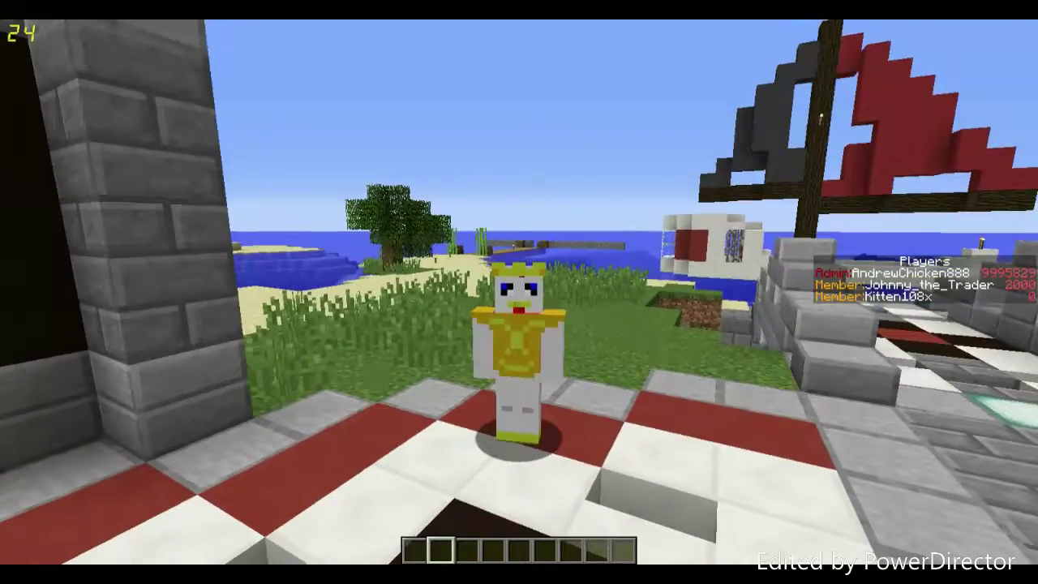
# - Look around the server spawn, examining the Bank and Shop walls and the coloured rank prefixes on the players scoreboard
pyautogui.click(519, 292)
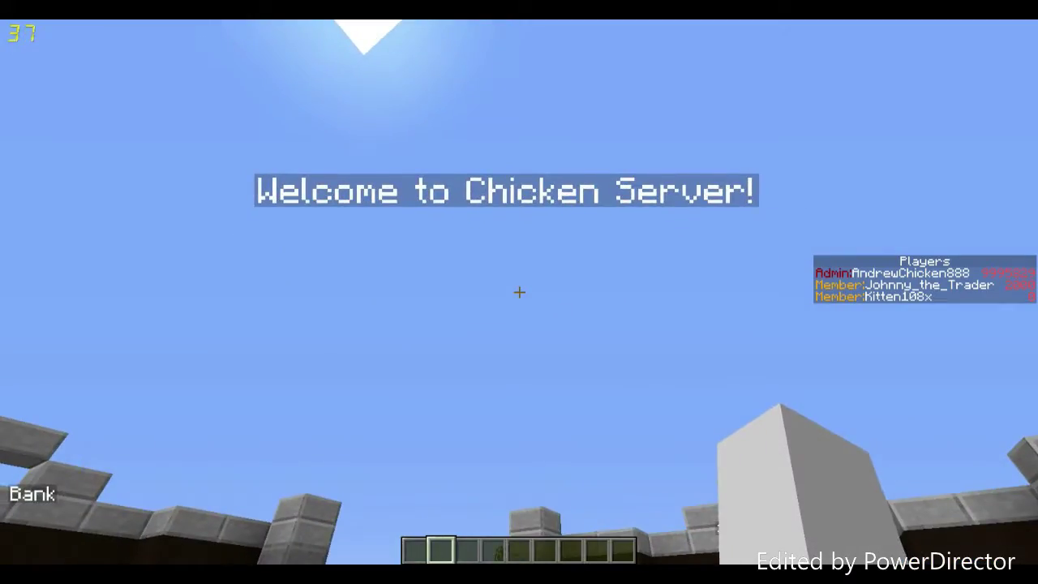
pyautogui.press('s')
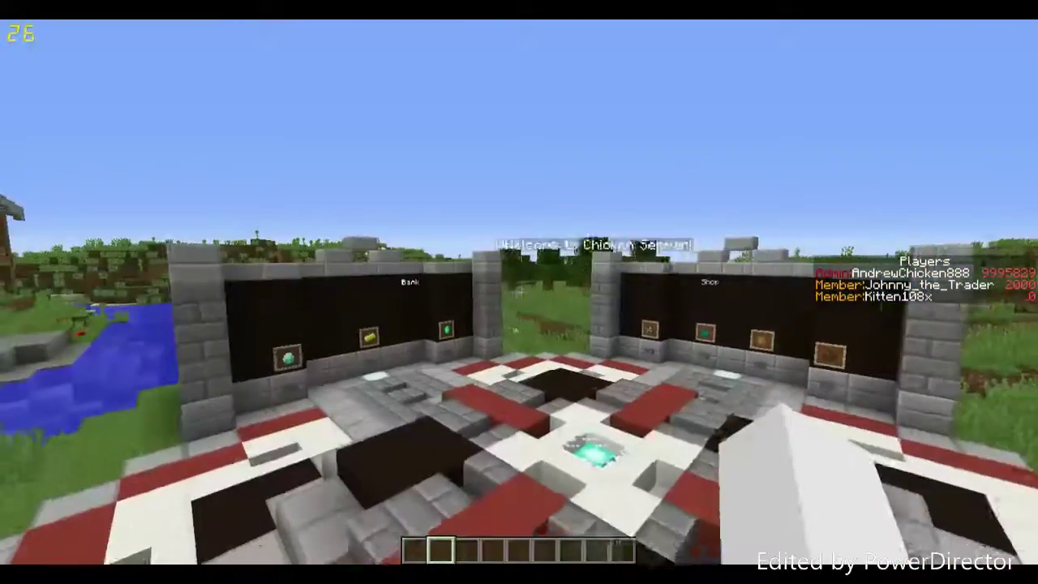
pyautogui.click(519, 292)
pyautogui.press('w')
pyautogui.press('s')
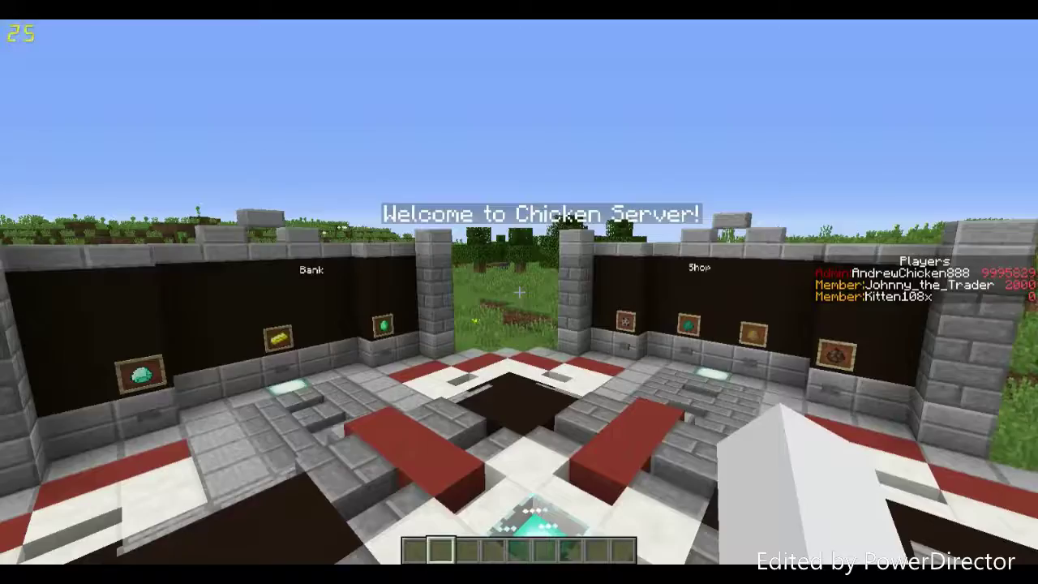
pyautogui.press('shift')
pyautogui.press('d')
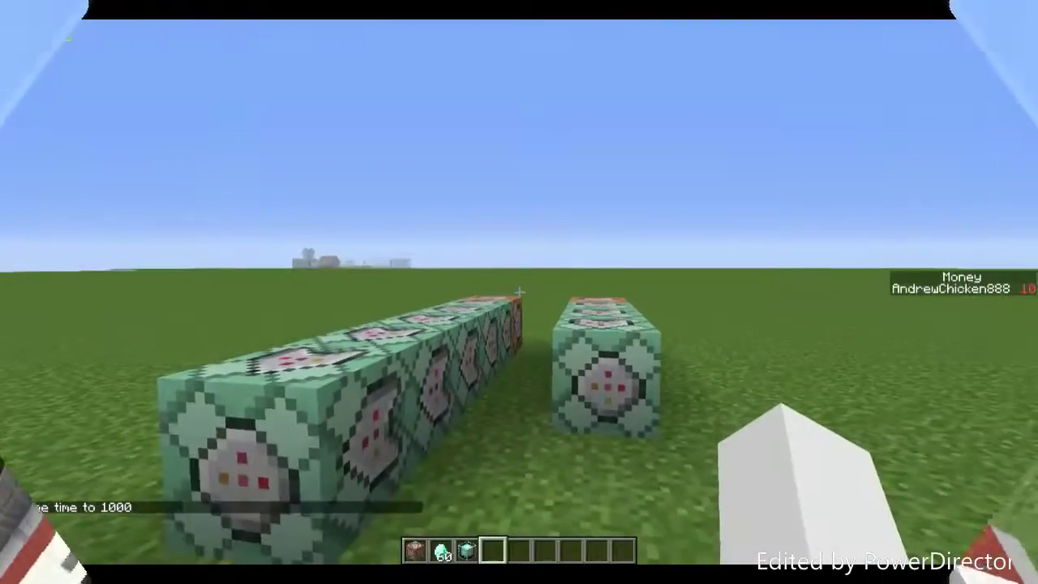
# - Examine the two rows of command blocks on the grass field from above, the front and the side
pyautogui.press('s')
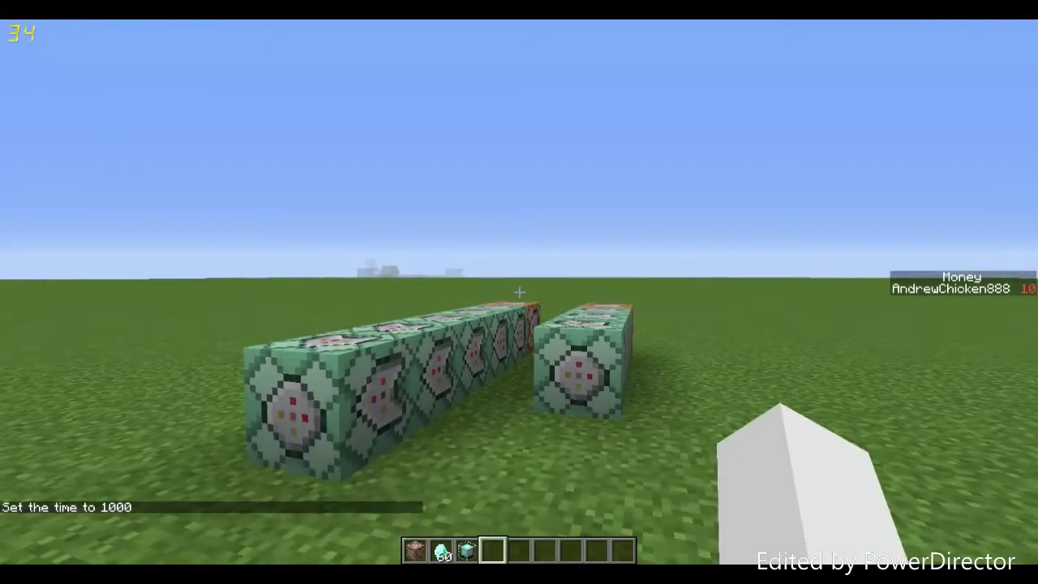
pyautogui.press('w')
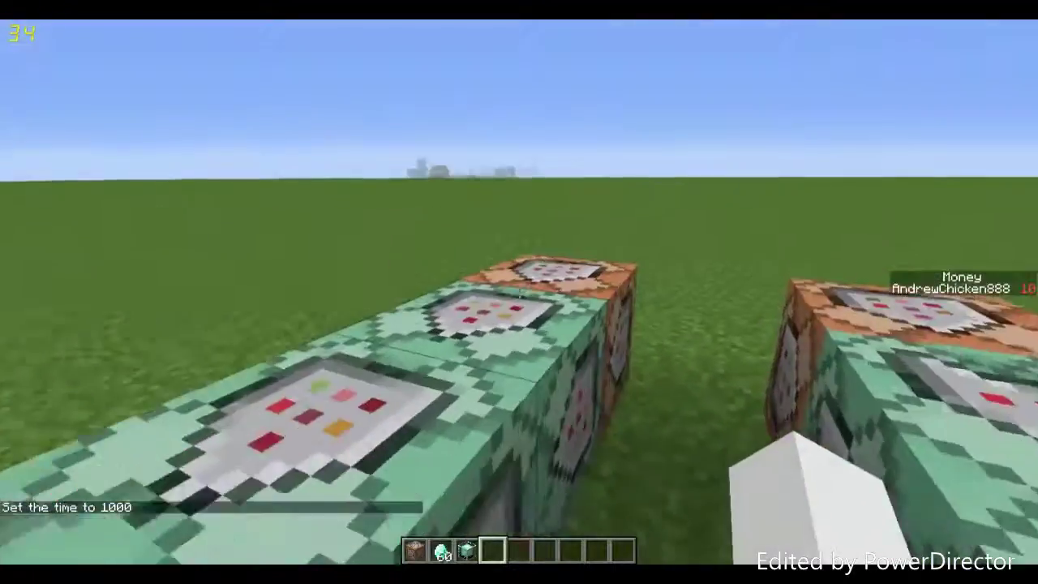
pyautogui.rightClick(519, 292)
pyautogui.click(669, 336)
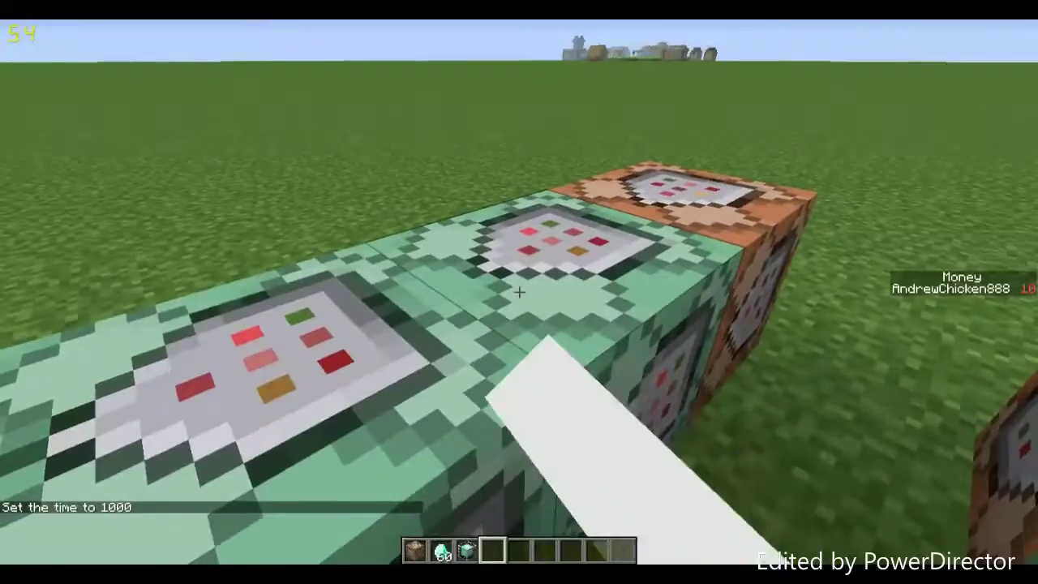
pyautogui.press('s')
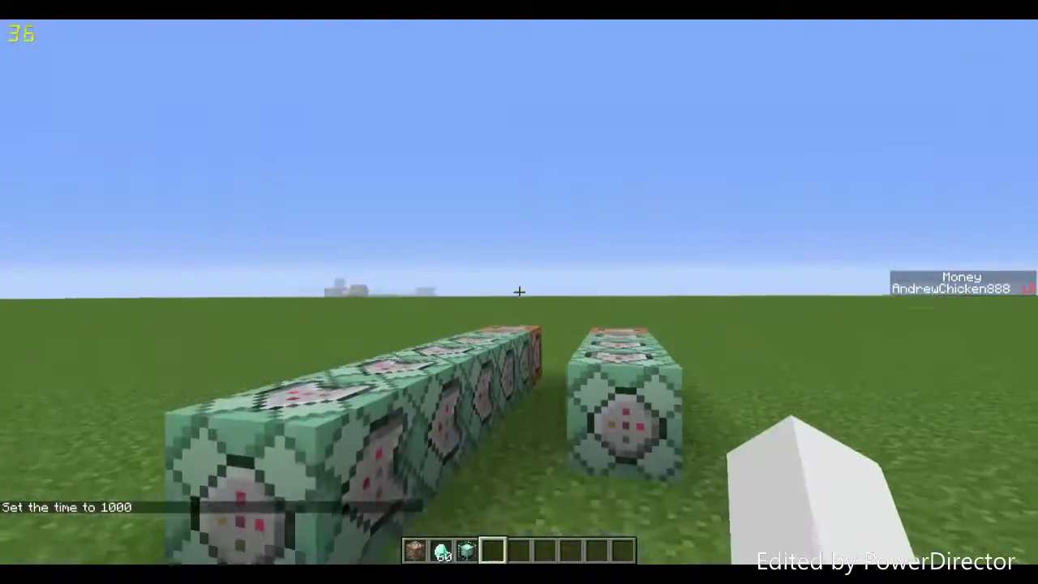
pyautogui.press('w')
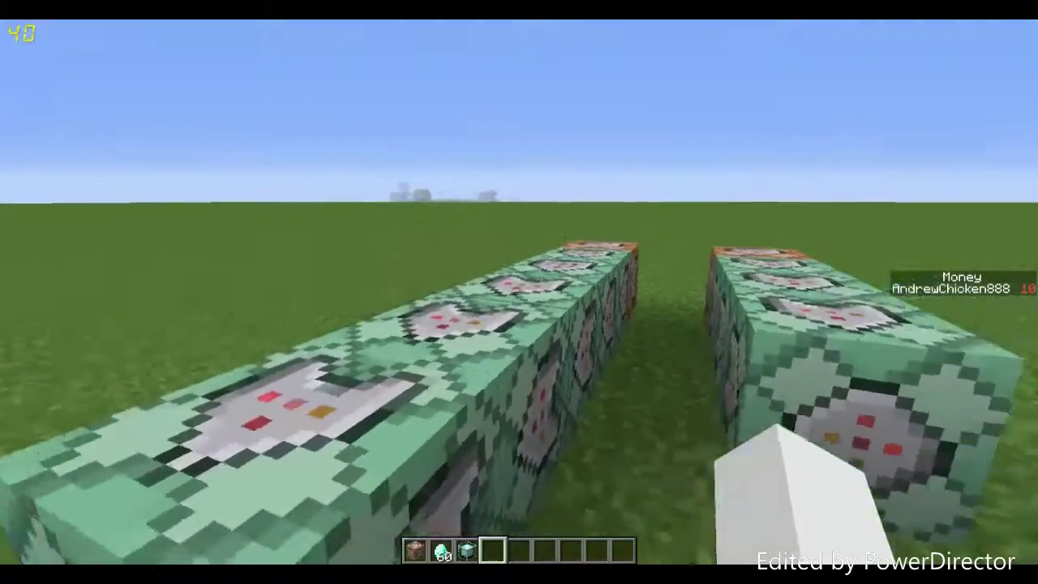
pyautogui.press('s')
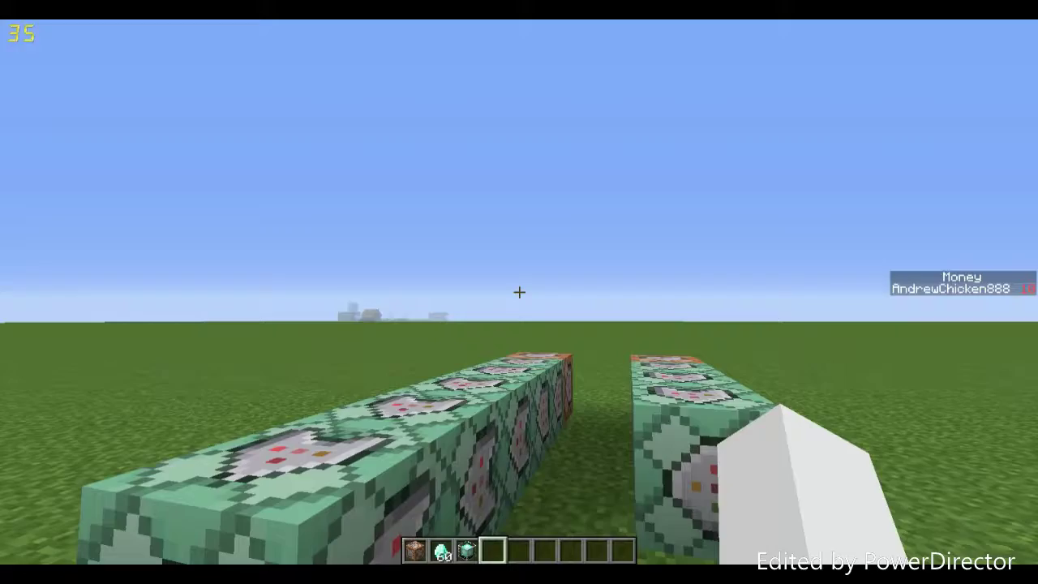
pyautogui.press('s')
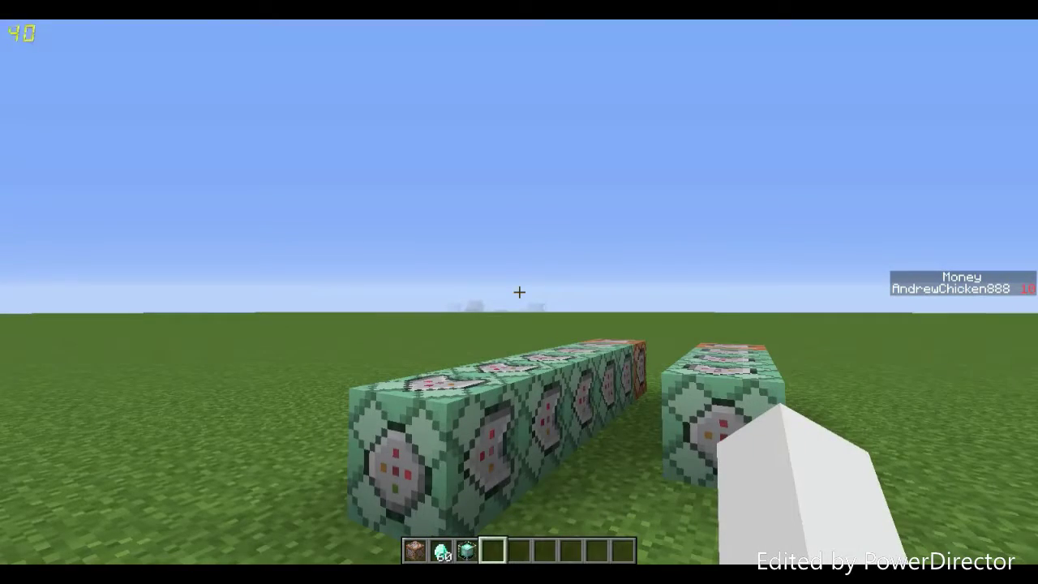
pyautogui.press('s')
pyautogui.press('w')
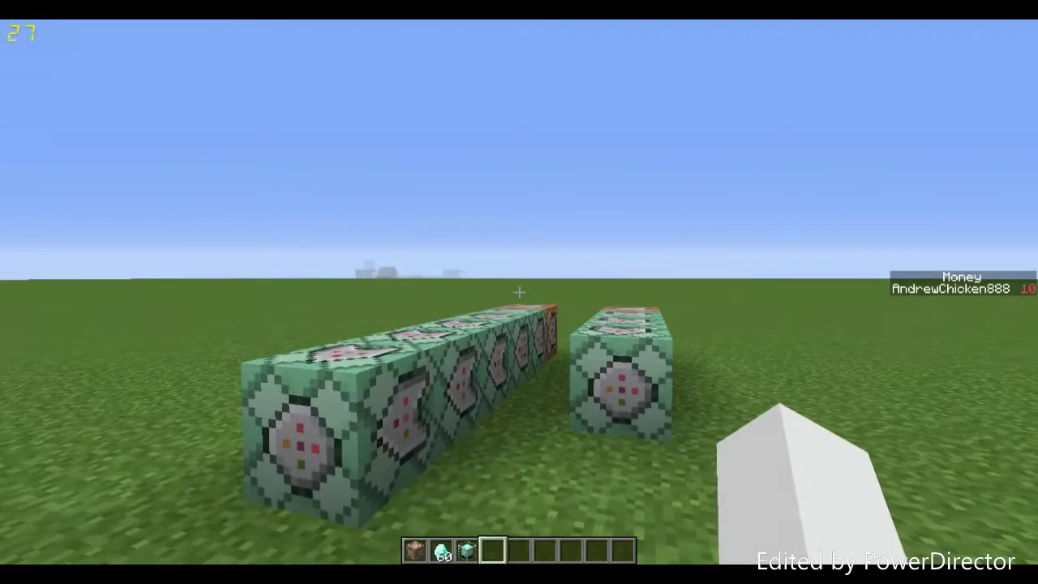
pyautogui.press('w')
pyautogui.press('d')
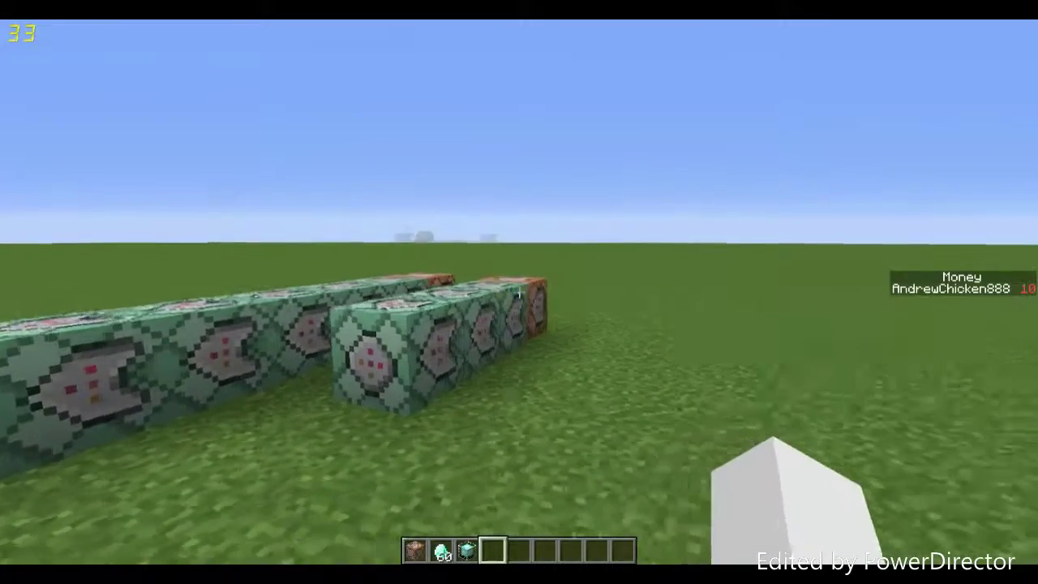
pyautogui.press('d')
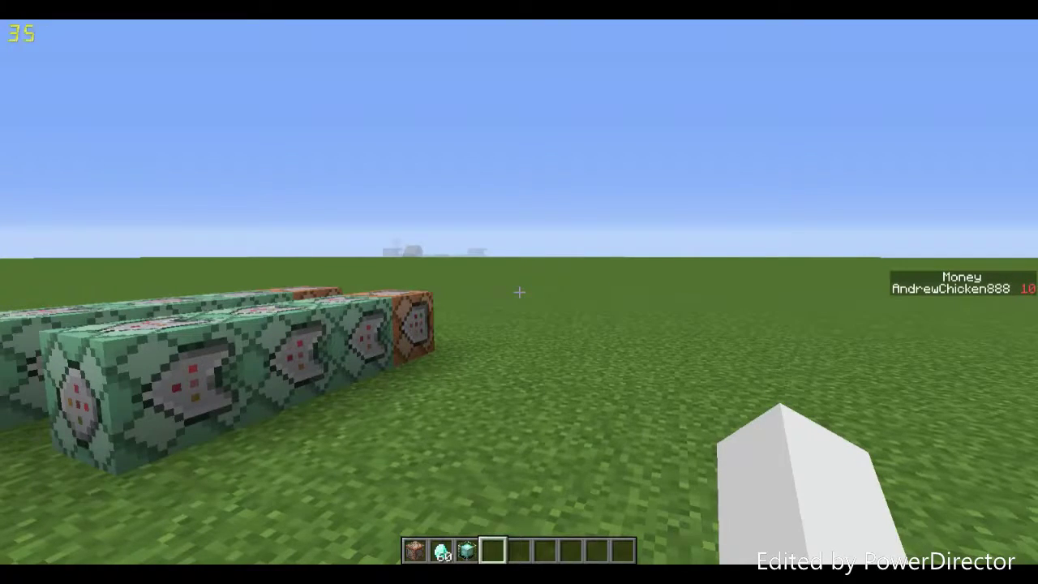
pyautogui.press('a')
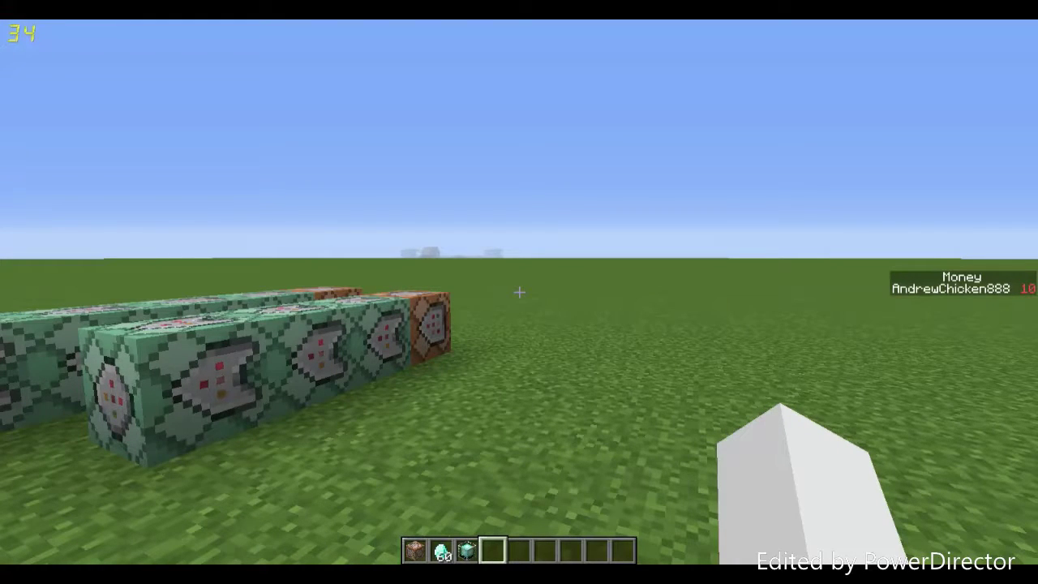
pyautogui.press('a')
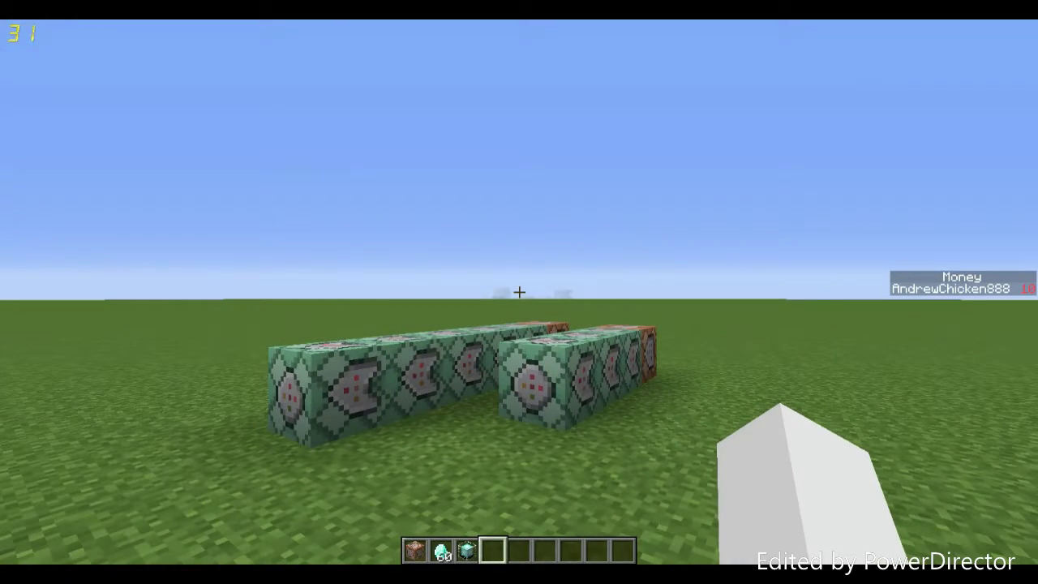
# - Add a scoreboard team named dark_red with the command /scoreboard teams add dark_red
pyautogui.press('/')
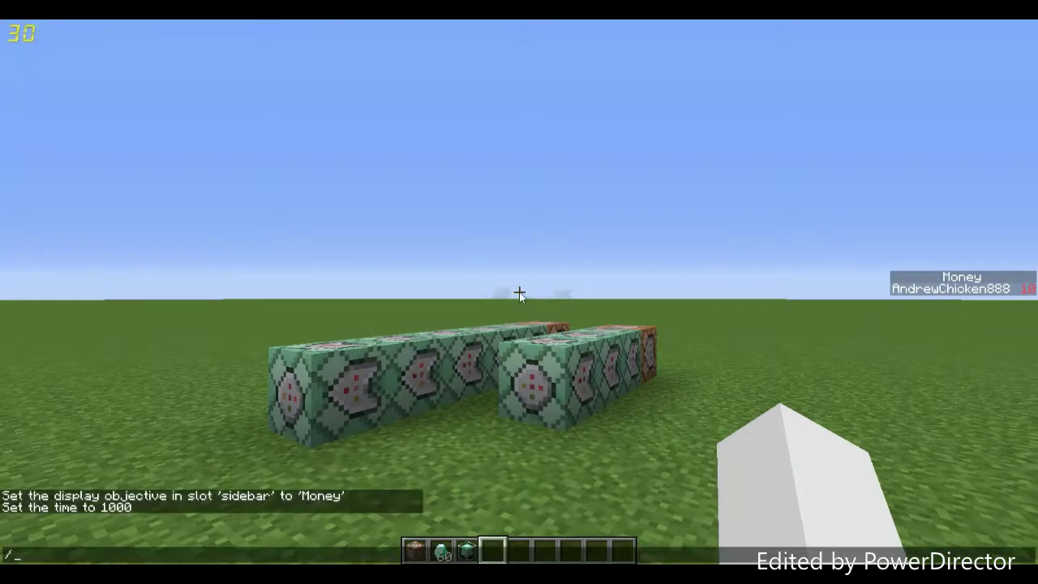
pyautogui.write('scoreboard teams')
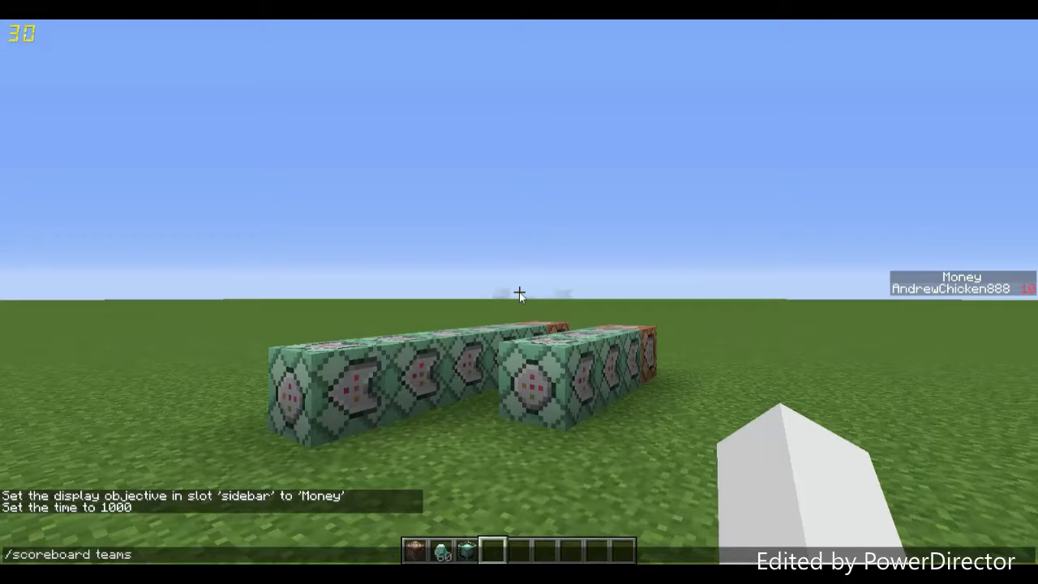
pyautogui.press('Tab')
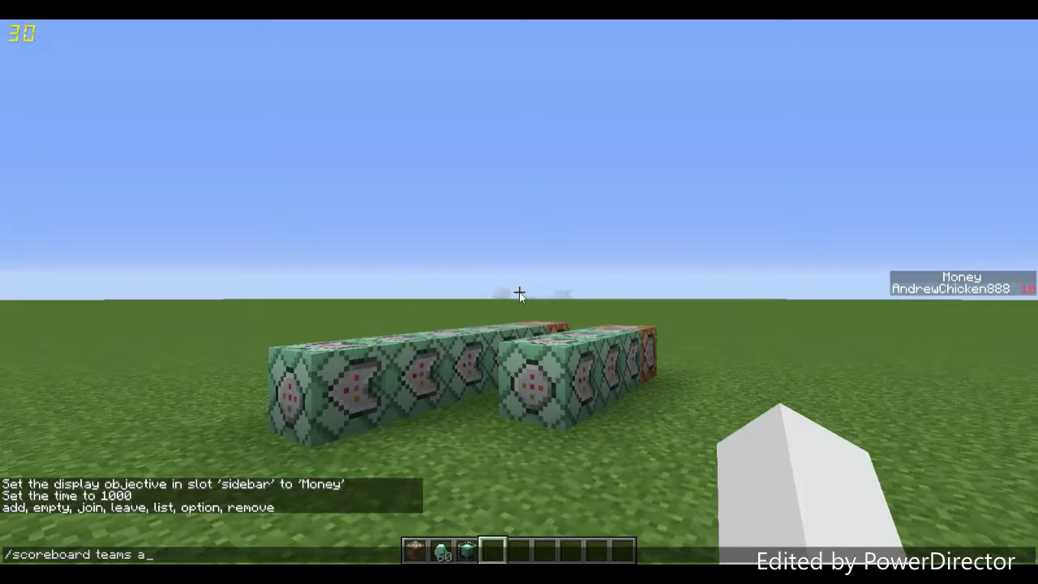
pyautogui.write('dd dark_red')
pyautogui.press('Return')
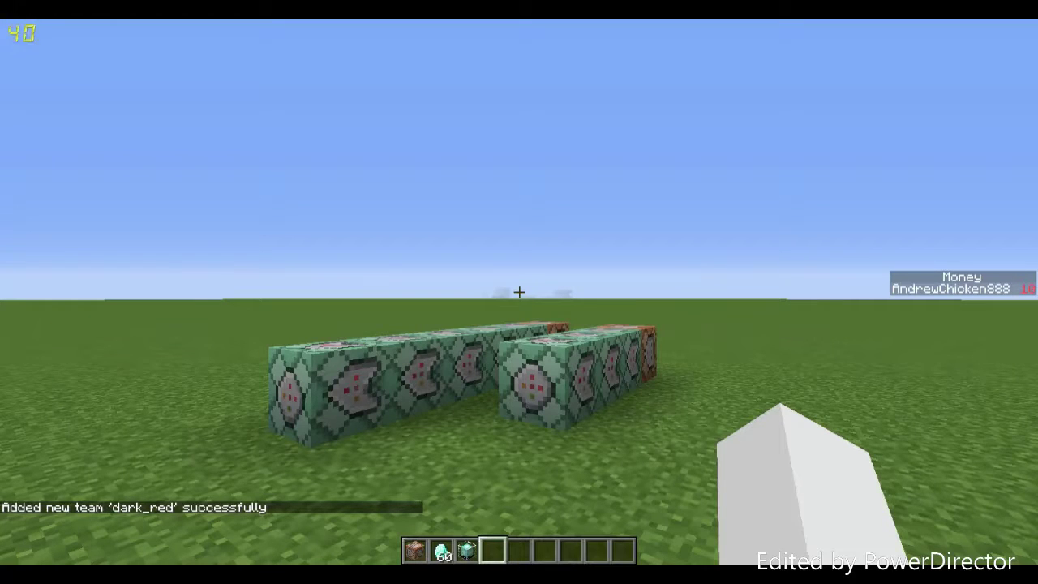
# - Put the own player on the new team with the command /scoreboard teams join dark_red
pyautogui.press('t')
pyautogui.press('Up')
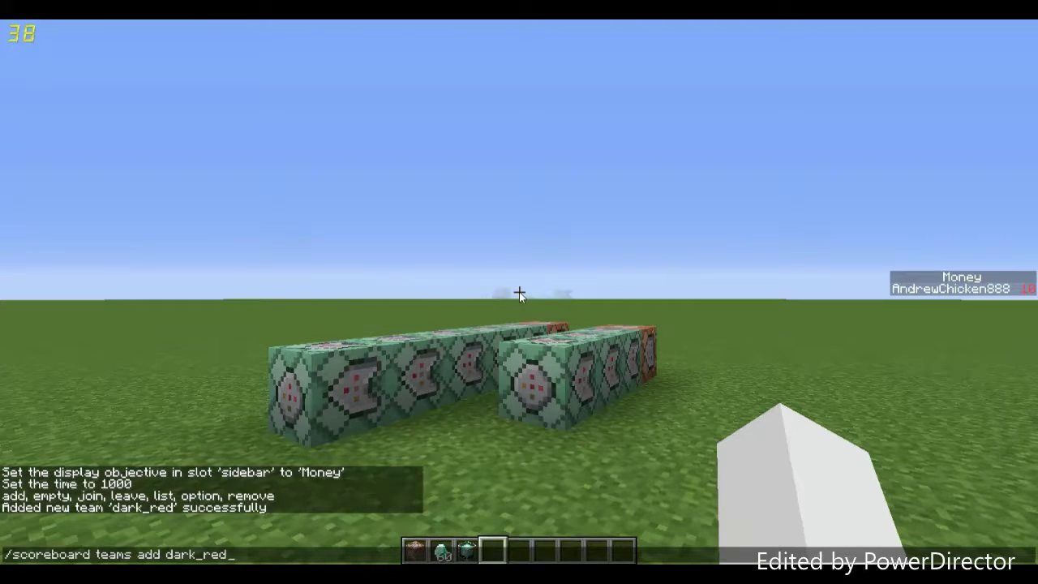
pyautogui.press('BackSpace')
pyautogui.press('BackSpace')
pyautogui.press('BackSpace')
pyautogui.press('BackSpace')
pyautogui.press('BackSpace')
pyautogui.press('BackSpace')
pyautogui.press('BackSpace')
pyautogui.press('BackSpace')
pyautogui.press('BackSpace')
pyautogui.press('BackSpace')
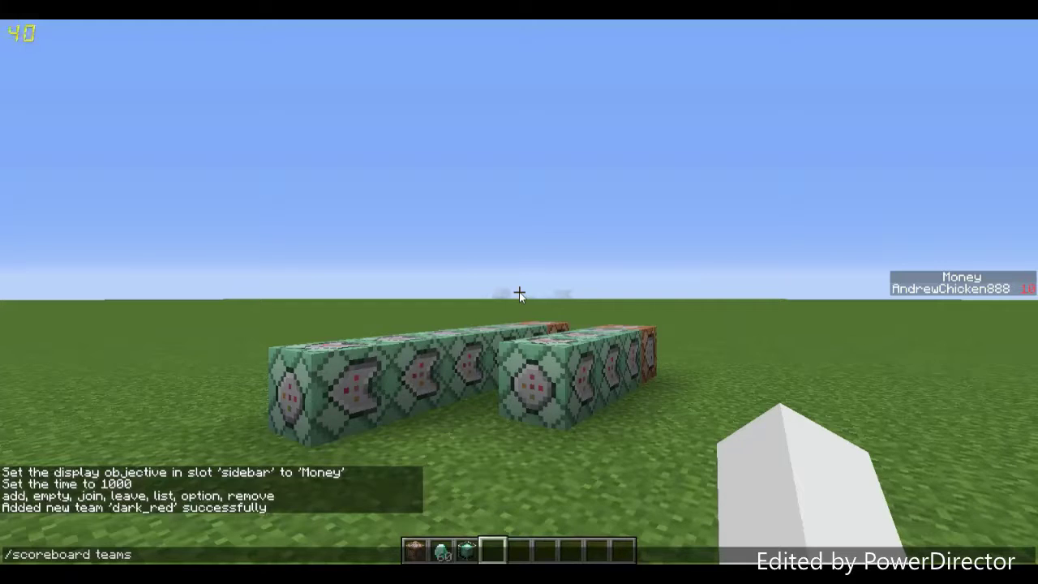
pyautogui.write('join dark_red')
pyautogui.press('Return')
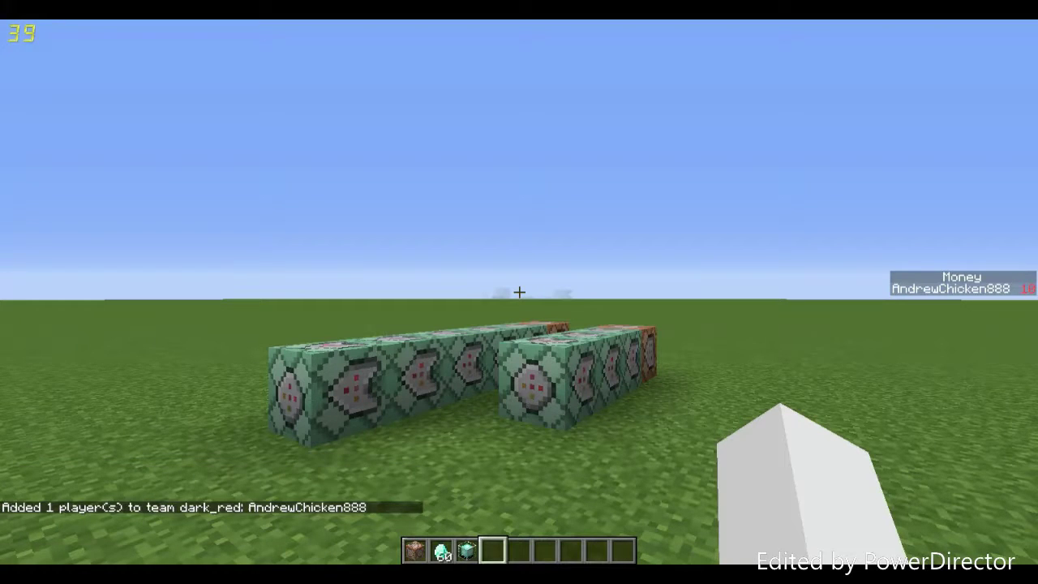
# - Set the dark_red team's color option to dark_red with the command /scoreboard teams option dark_red color dark_red
pyautogui.press('t')
pyautogui.press('Up')
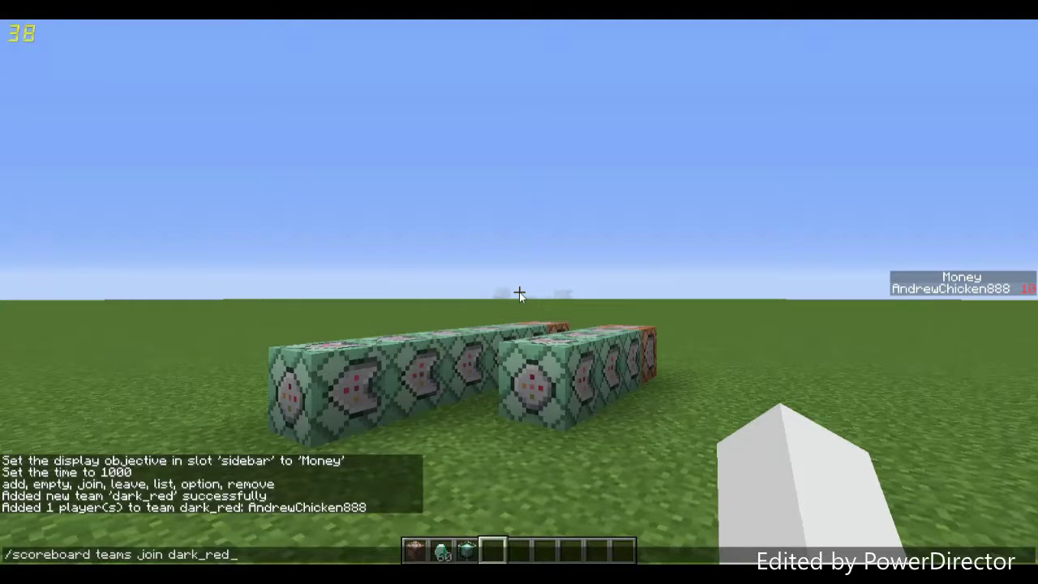
pyautogui.press('BackSpace')
pyautogui.press('BackSpace')
pyautogui.press('BackSpace')
pyautogui.press('BackSpace')
pyautogui.press('BackSpace')
pyautogui.press('BackSpace')
pyautogui.press('BackSpace')
pyautogui.press('BackSpace')
pyautogui.press('BackSpace')
pyautogui.press('BackSpace')
pyautogui.press('BackSpace')
pyautogui.write('option d')
pyautogui.press('Tab')
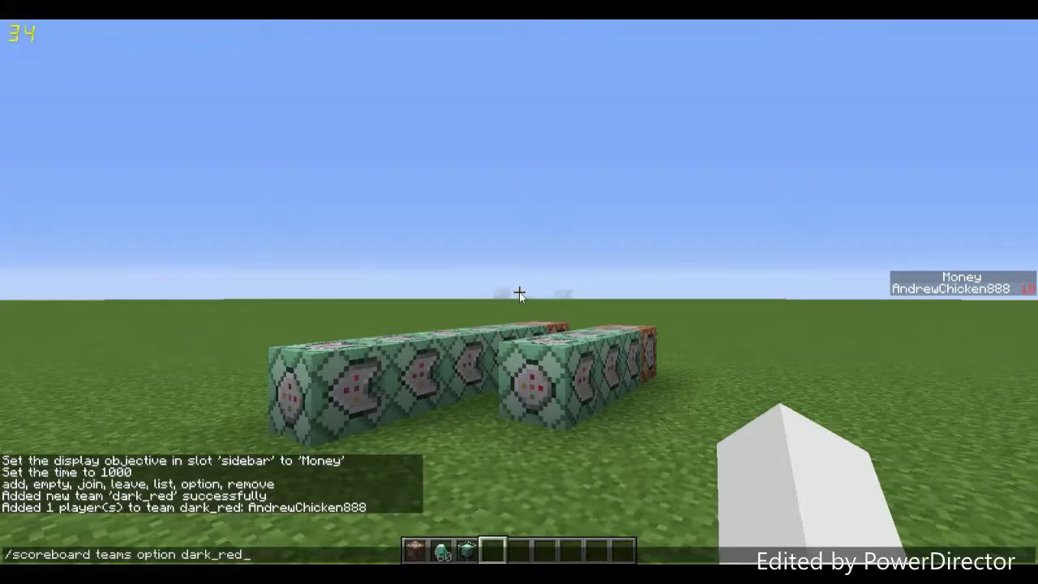
pyautogui.write('color dark_red')
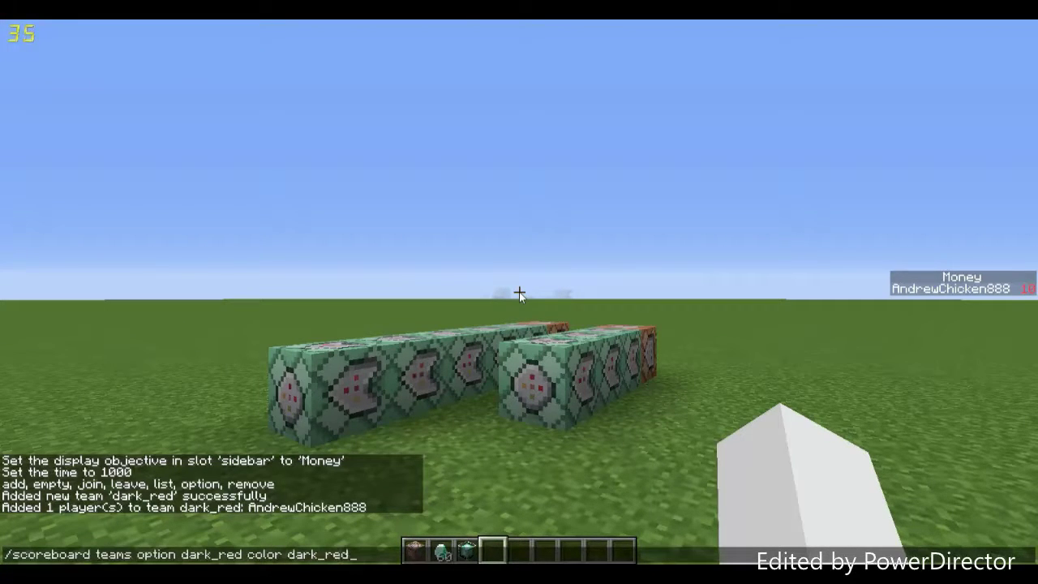
pyautogui.press('Return')
pyautogui.press('w')
pyautogui.press('d')
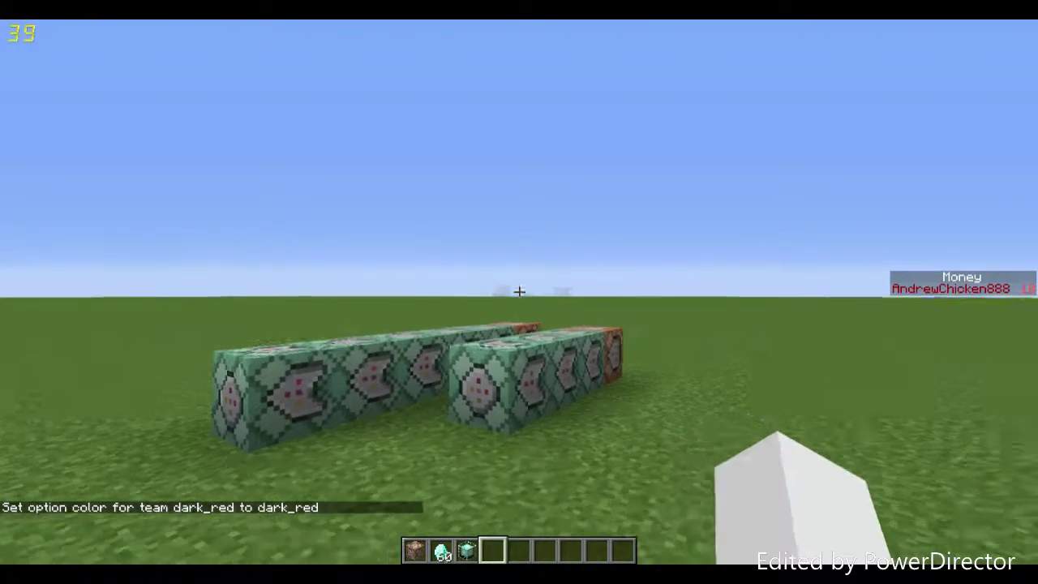
pyautogui.press('s')
pyautogui.press('a')
pyautogui.press('w')
pyautogui.press('a')
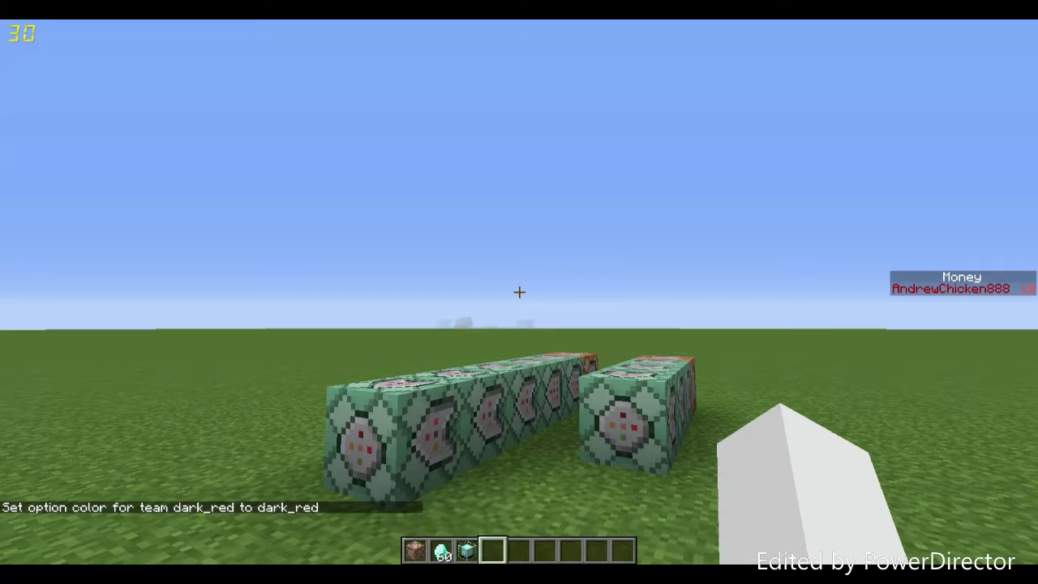
pyautogui.press('w')
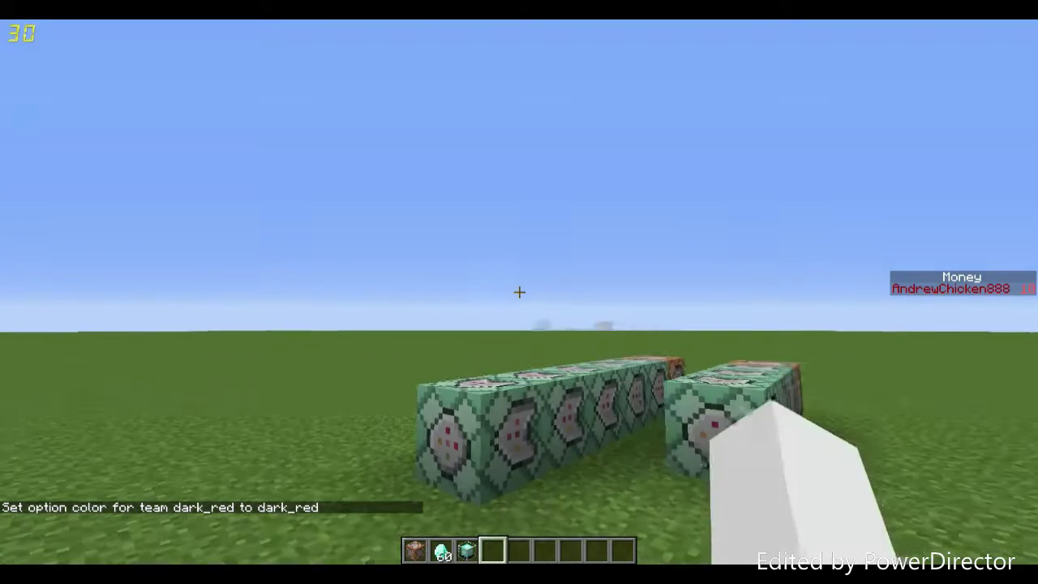
pyautogui.press('w')
# - List the available team colors and set the dark_red team's color option to gold
pyautogui.press('t')
pyautogui.press('Up')
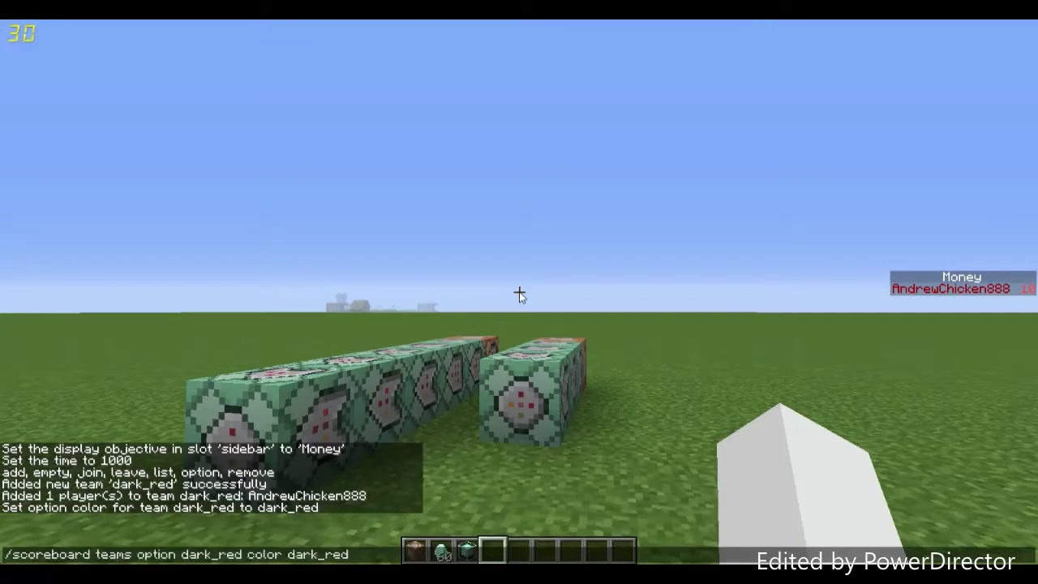
pyautogui.press('BackSpace')
pyautogui.press('BackSpace')
pyautogui.press('BackSpace')
pyautogui.press('BackSpace')
pyautogui.press('BackSpace')
pyautogui.press('BackSpace')
pyautogui.press('BackSpace')
pyautogui.press('BackSpace')
pyautogui.press('Tab')
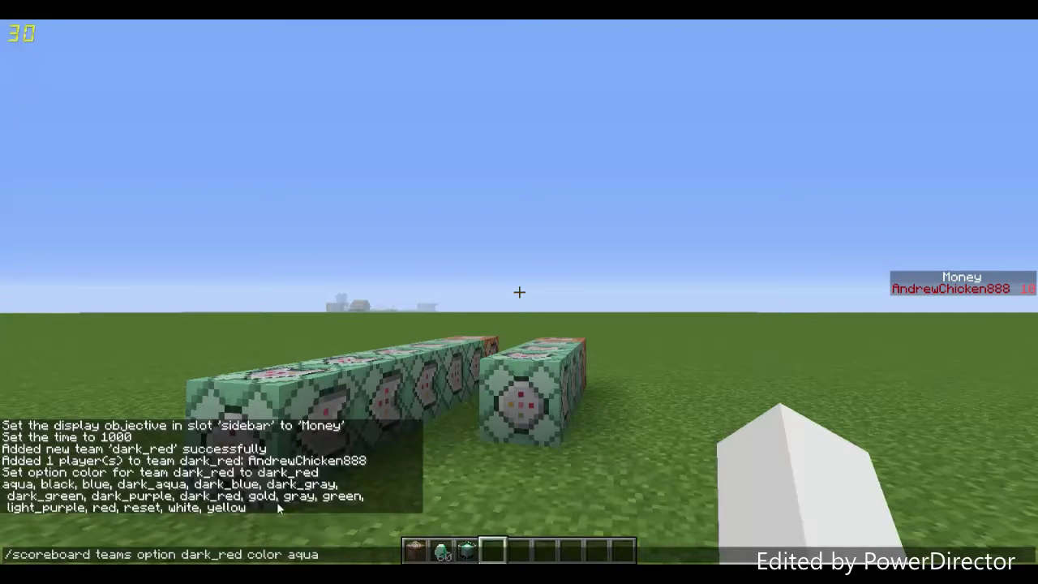
pyautogui.press('BackSpace')
pyautogui.press('BackSpace')
pyautogui.press('BackSpace')
pyautogui.press('BackSpace')
pyautogui.write('gold')
pyautogui.press('Return')
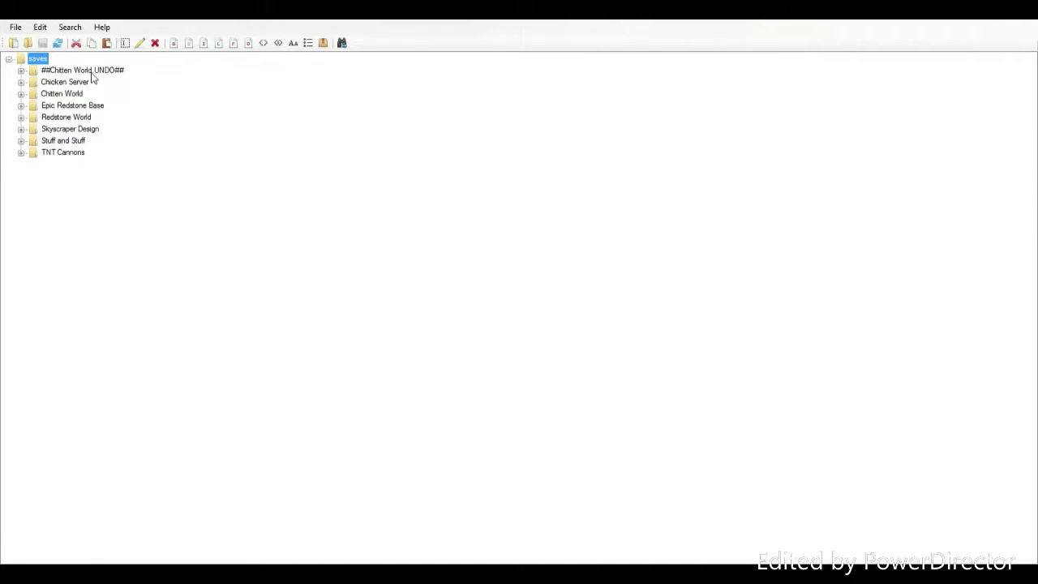
# - Expand the Stuff and Stuff world's data folder down through scoreboard.dat and Teams to the dark_red team's entries
pyautogui.click(21, 141)
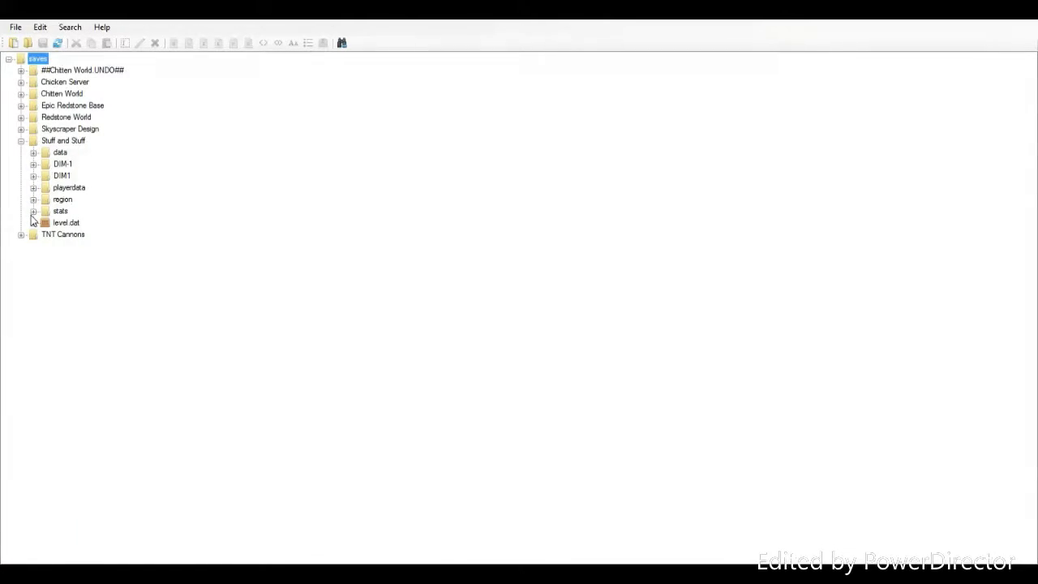
pyautogui.click(34, 153)
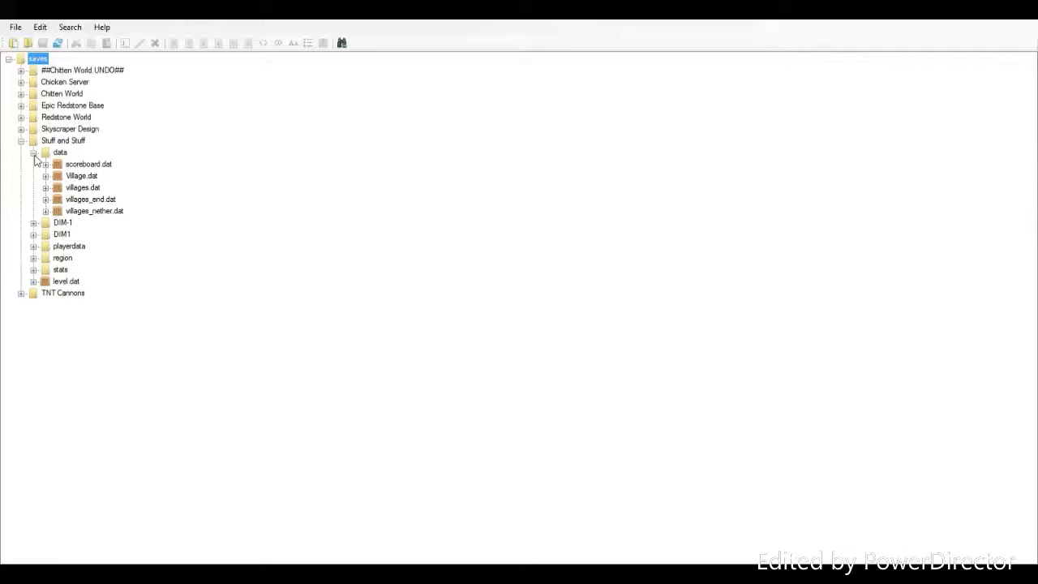
pyautogui.click(46, 165)
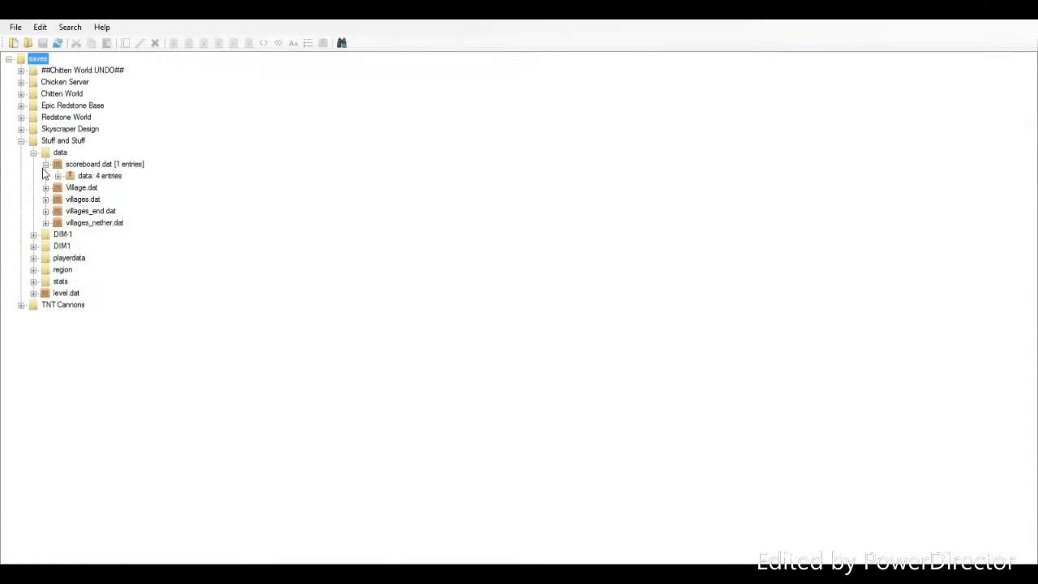
pyautogui.click(58, 176)
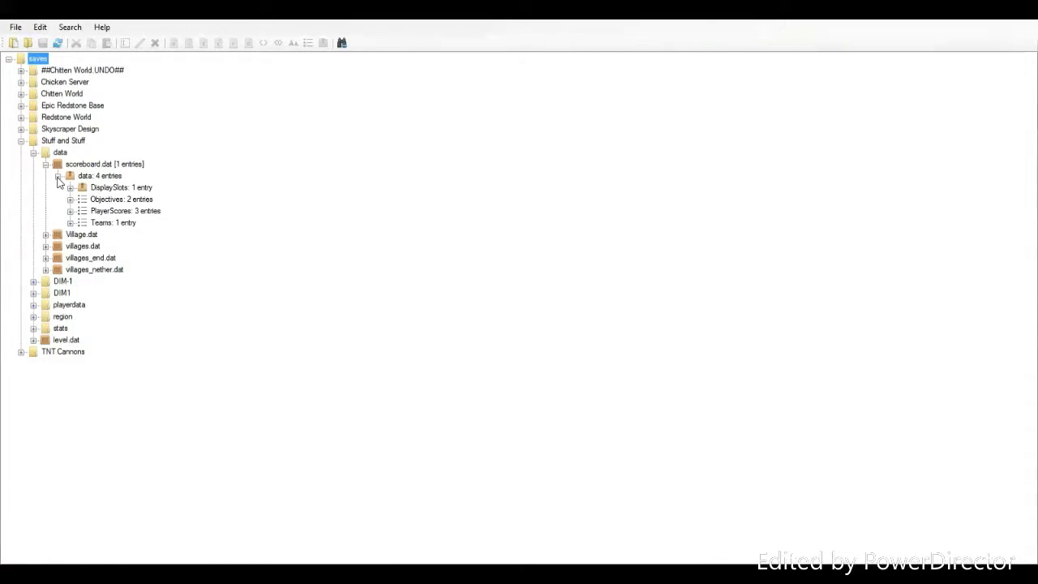
pyautogui.click(71, 223)
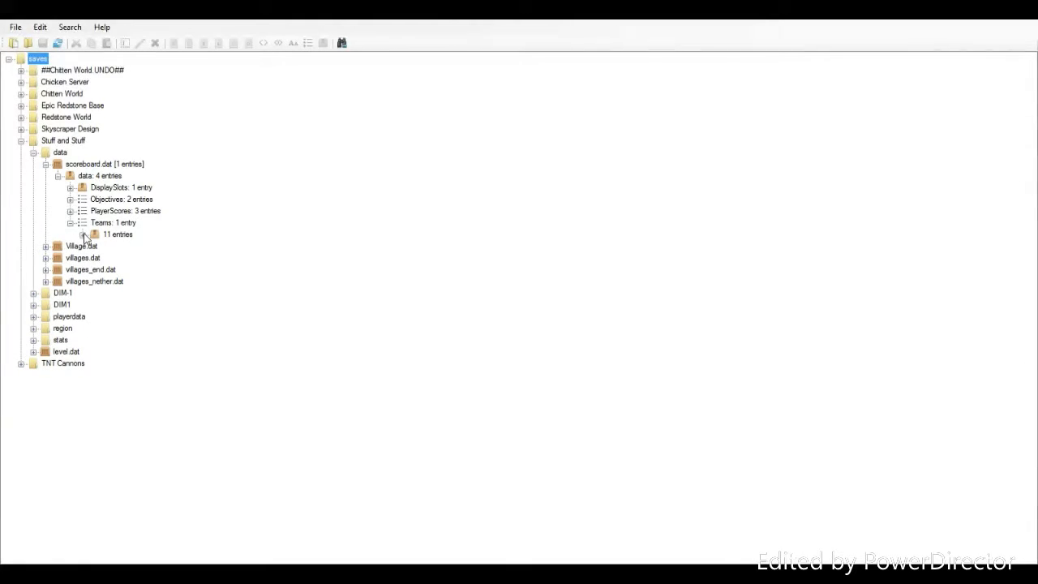
pyautogui.click(83, 235)
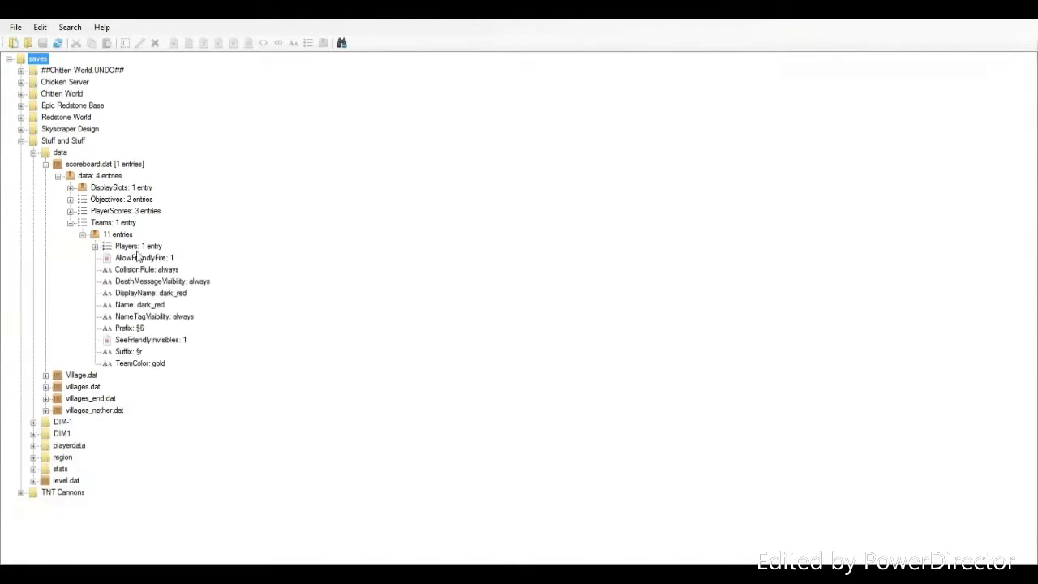
pyautogui.click(172, 292)
pyautogui.click(132, 235)
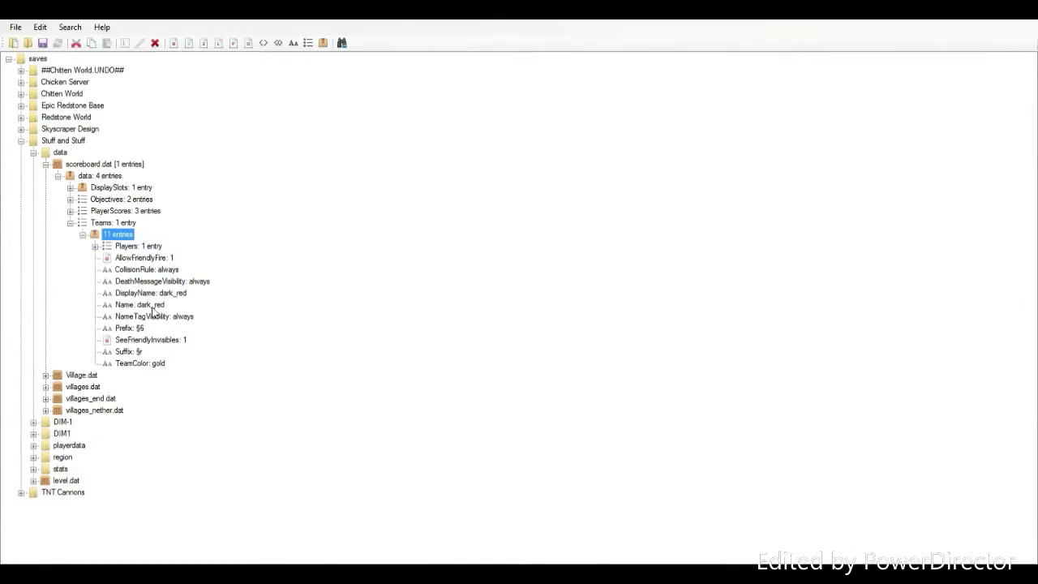
# - Set the dark_red team's Prefix value to "§6The Coolest Person Ever" and inspect its Suffix entry
pyautogui.click(123, 328)
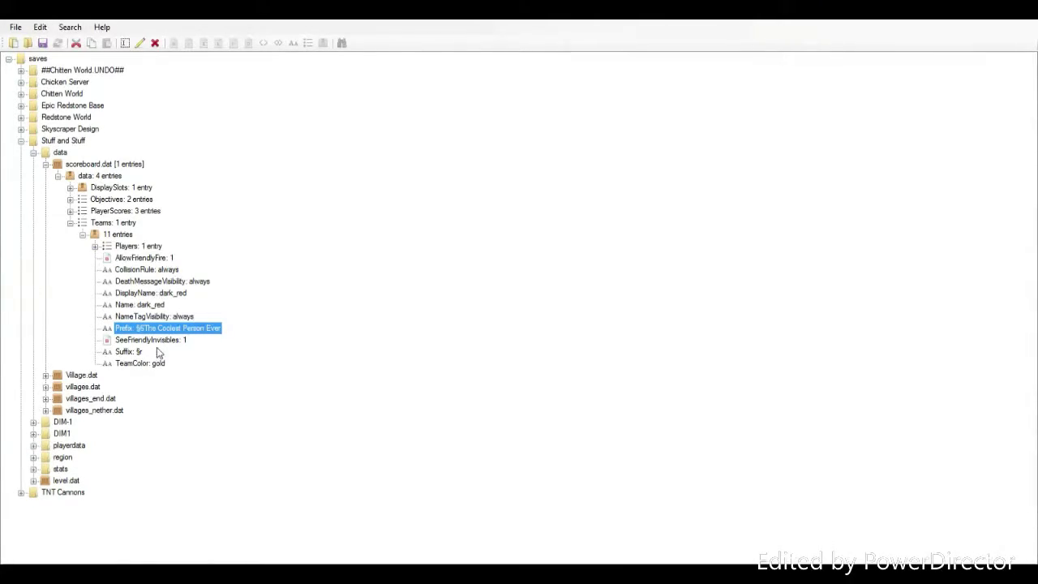
pyautogui.click(130, 353)
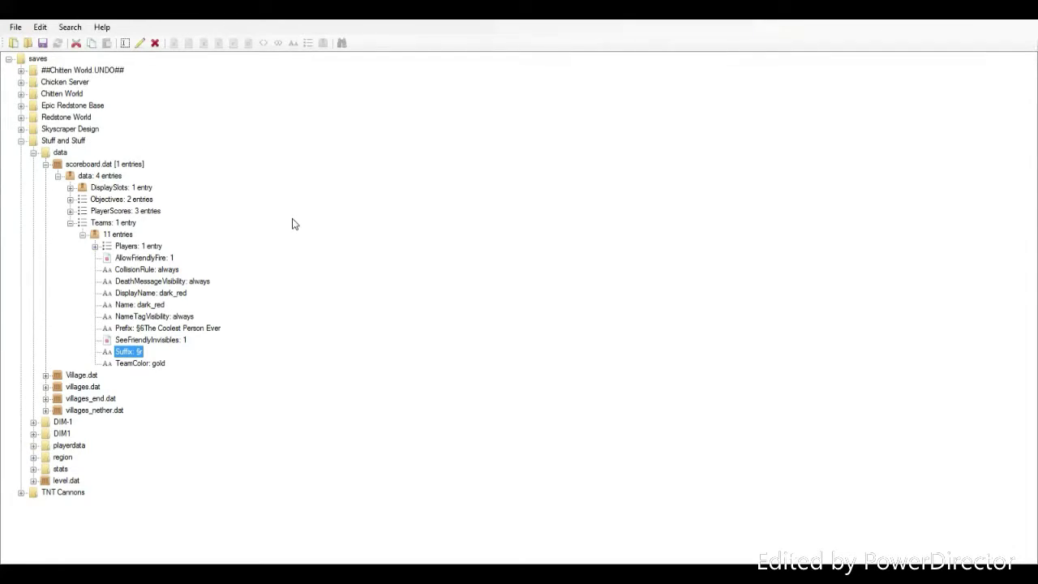
pyautogui.click(158, 329)
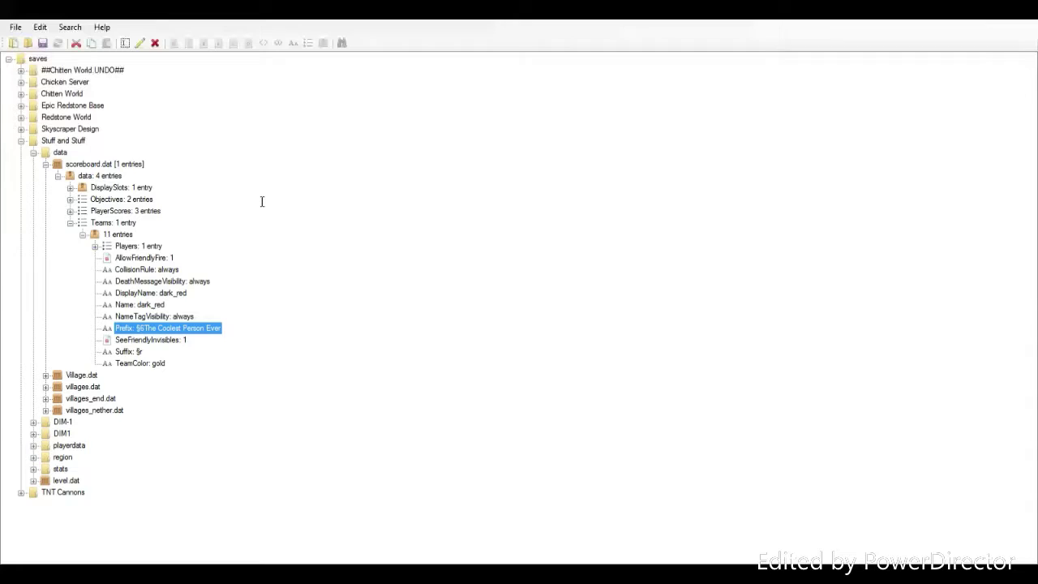
pyautogui.click(317, 234)
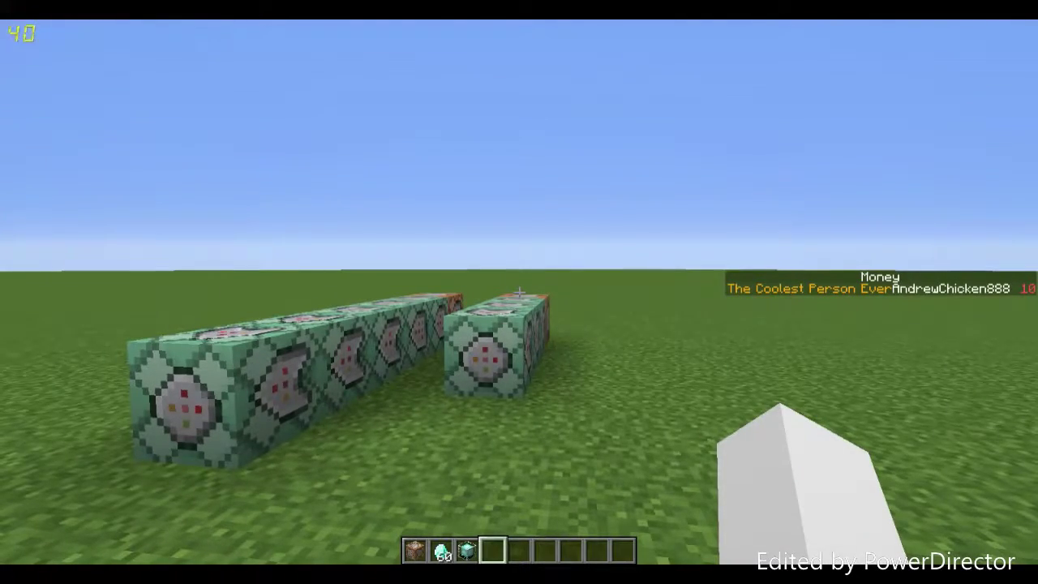
pyautogui.press('w')
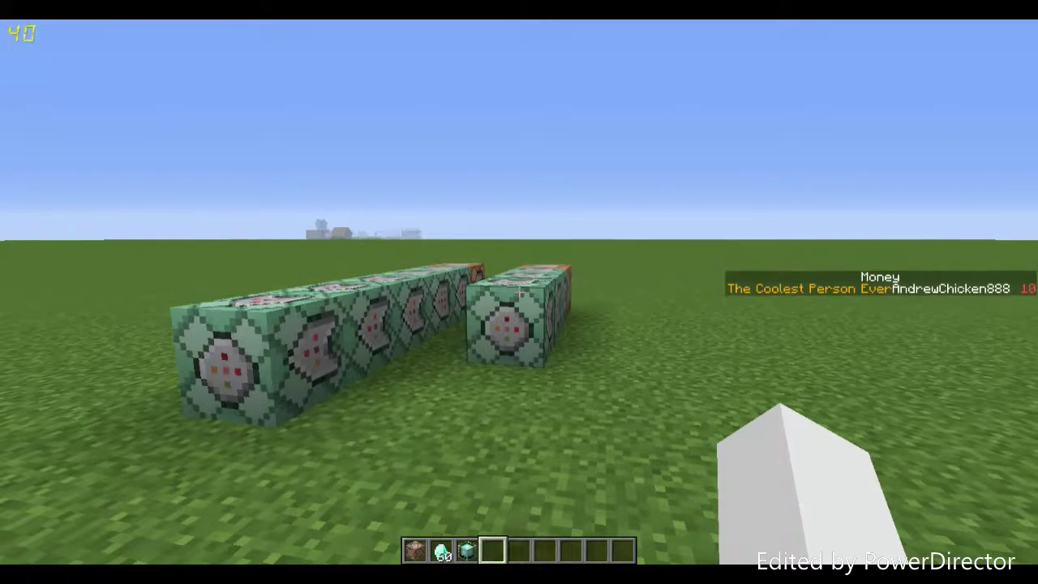
pyautogui.press('e')
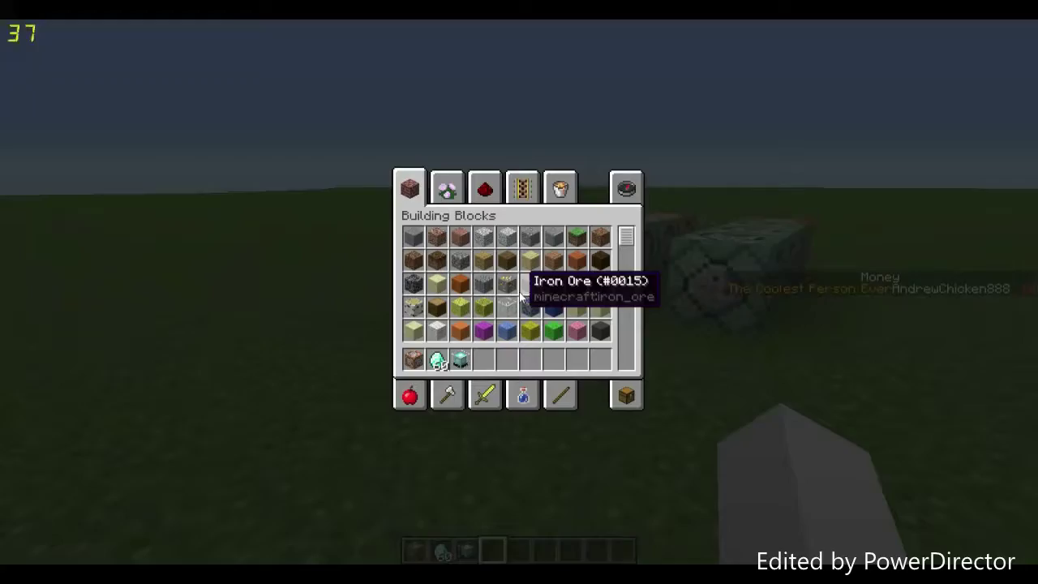
pyautogui.press('e')
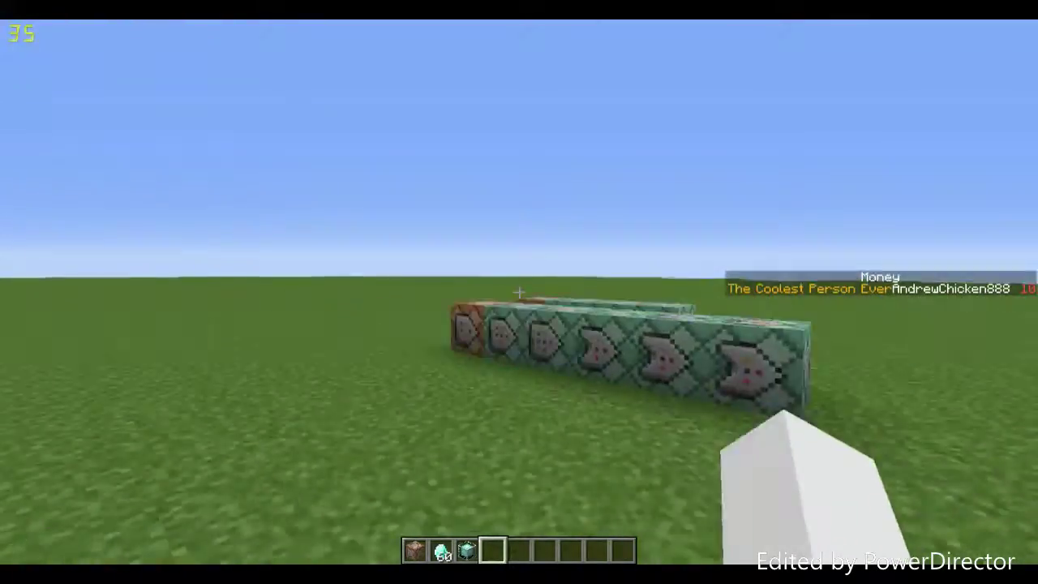
pyautogui.press('w')
pyautogui.press('d')
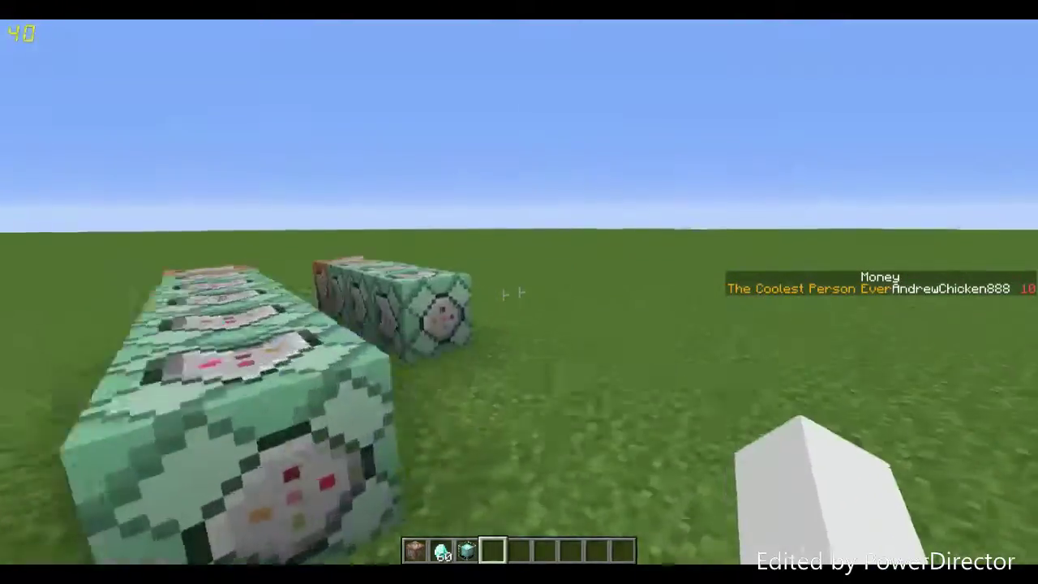
pyautogui.press('d')
pyautogui.press('w')
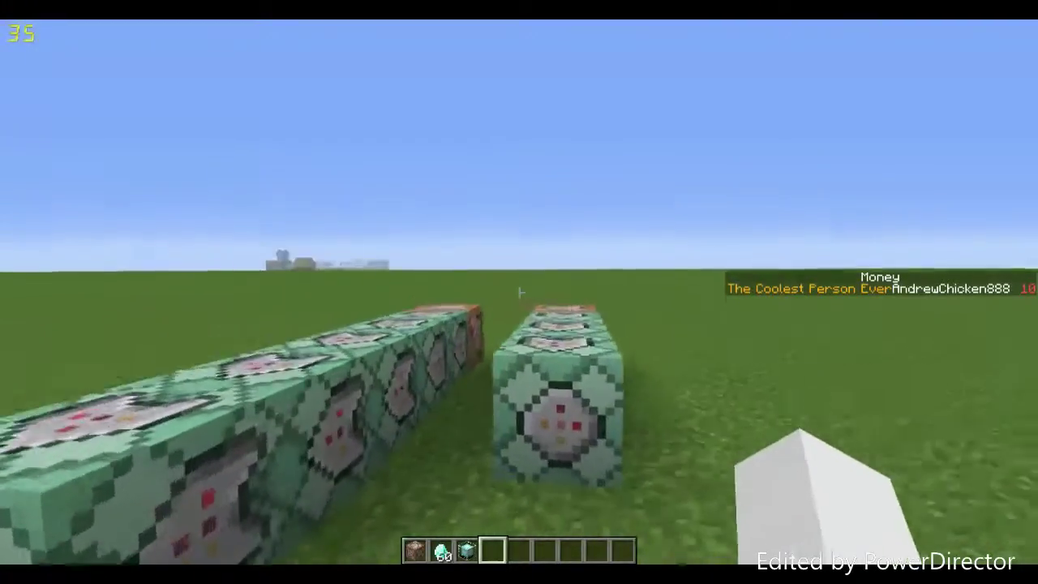
pyautogui.press('d')
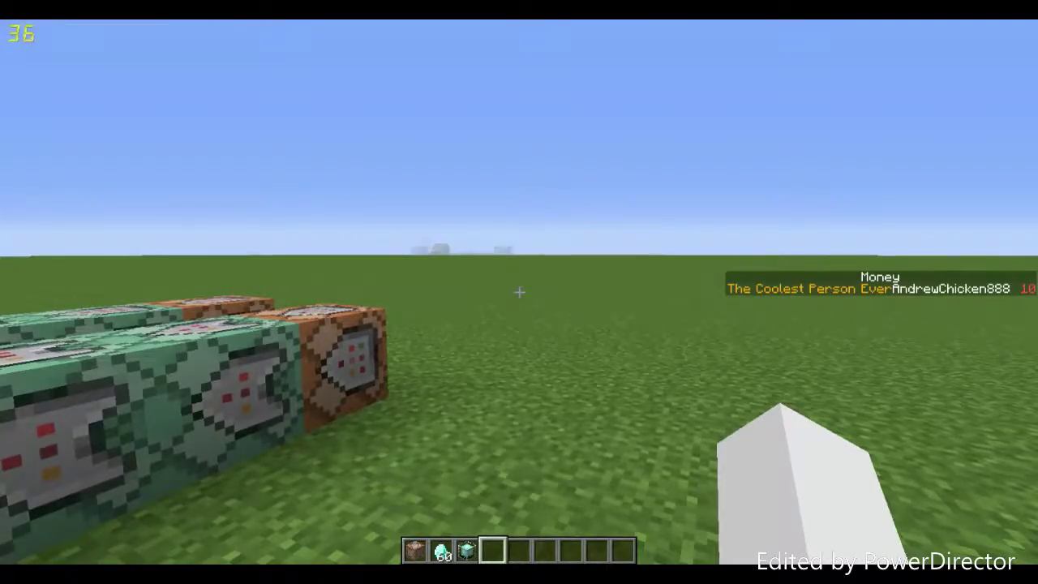
pyautogui.press('w')
pyautogui.press('space')
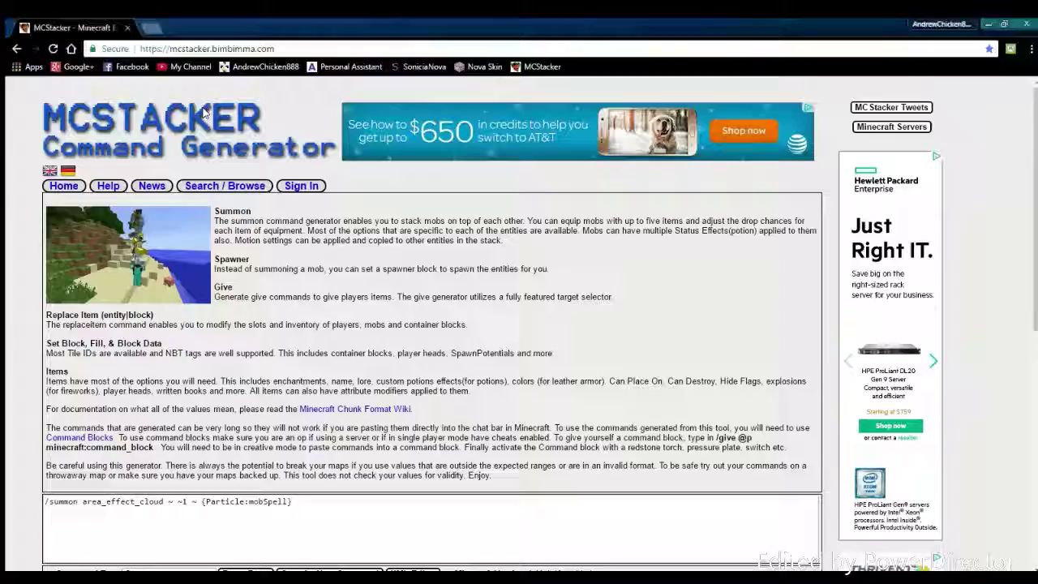
# - Examine the MCStacker command generator page in the browser, including its feature descriptions, generated command and summon form
pyautogui.scroll(-5, 204, 171)
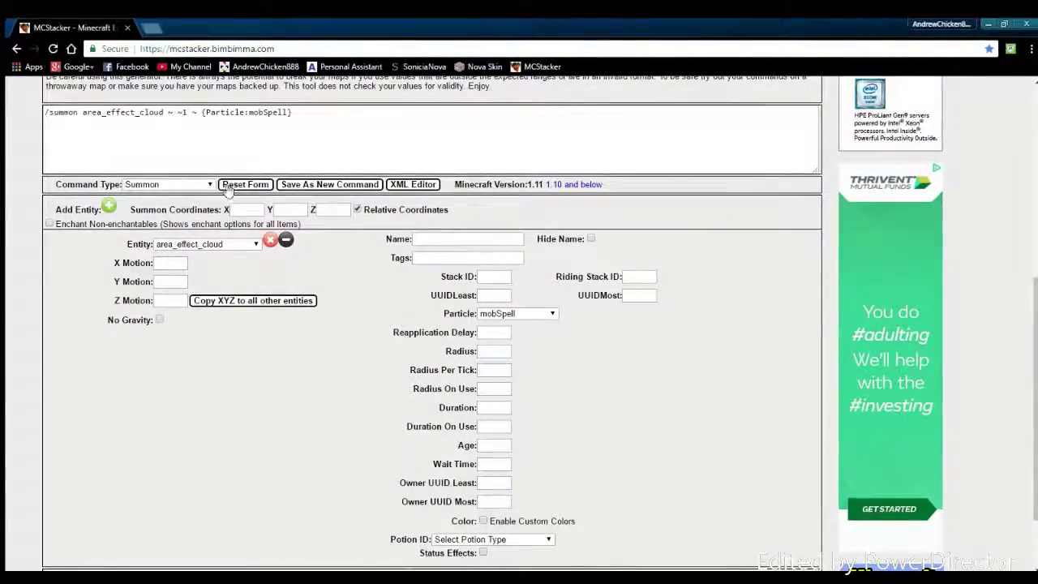
pyautogui.scroll(-1, 244, 146)
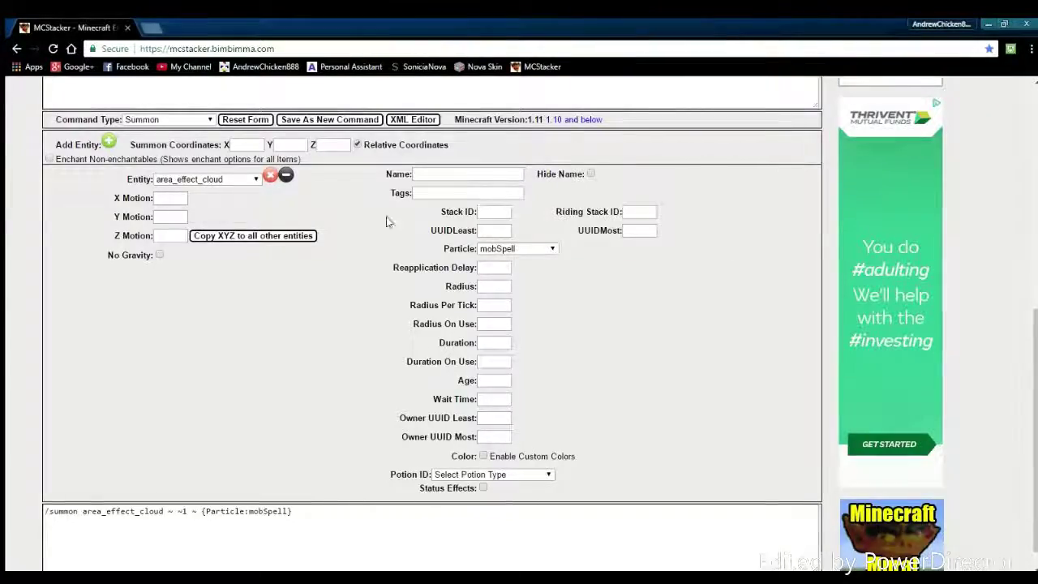
pyautogui.scroll(5, 492, 268)
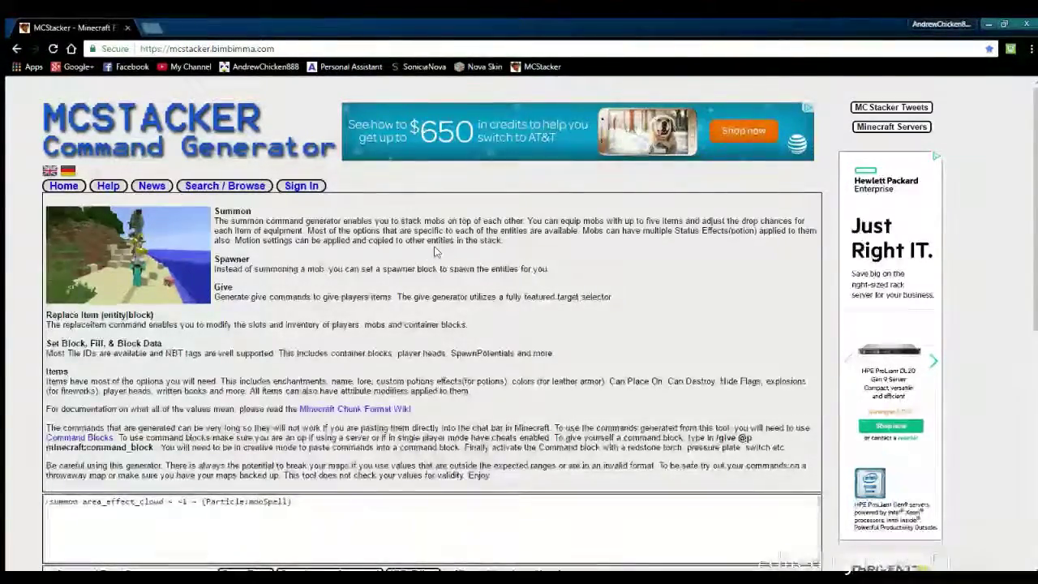
pyautogui.scroll(-3, 434, 251)
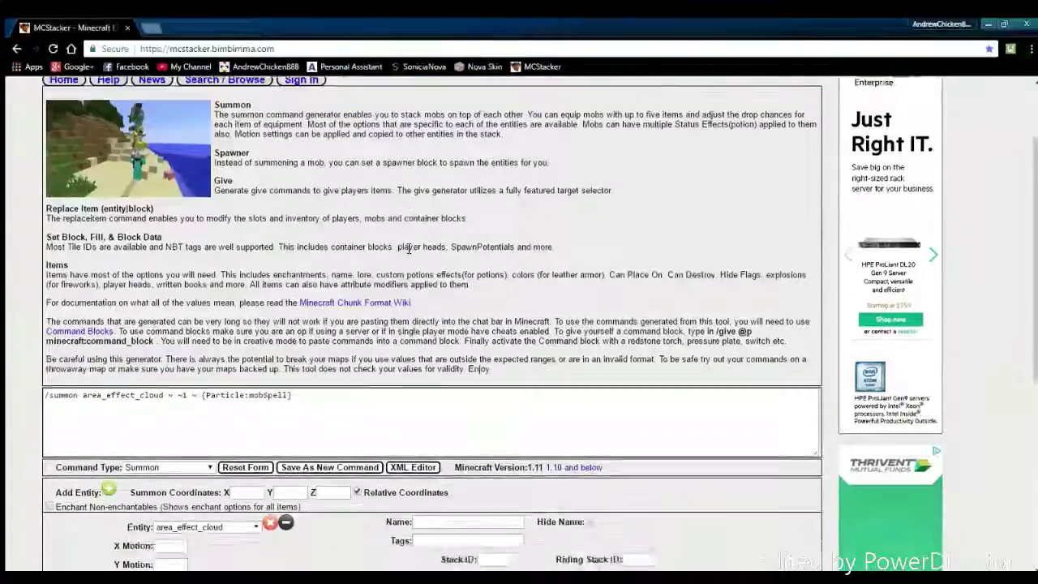
pyautogui.scroll(3, 405, 249)
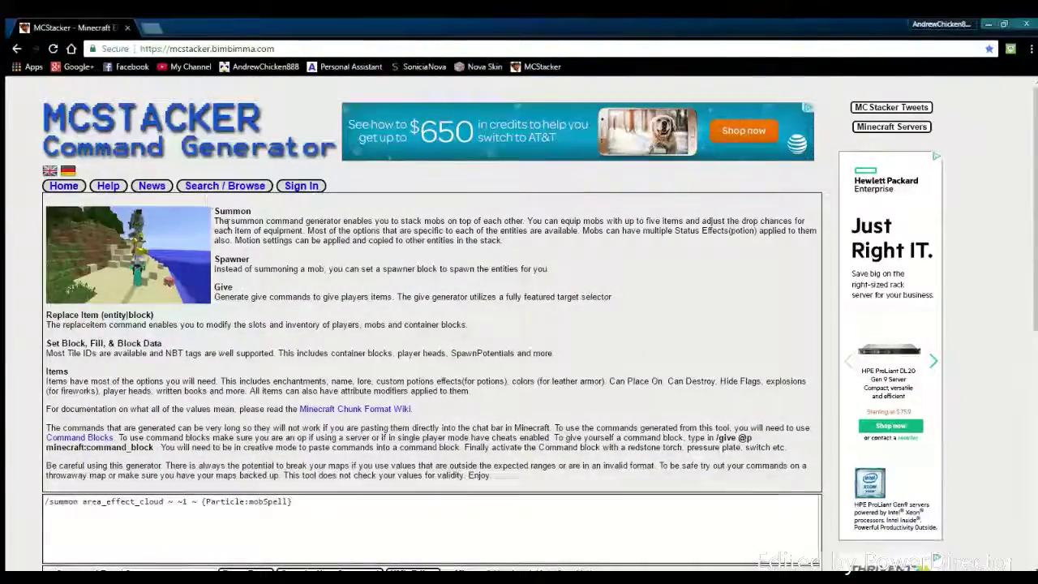
pyautogui.scroll(-2, 270, 494)
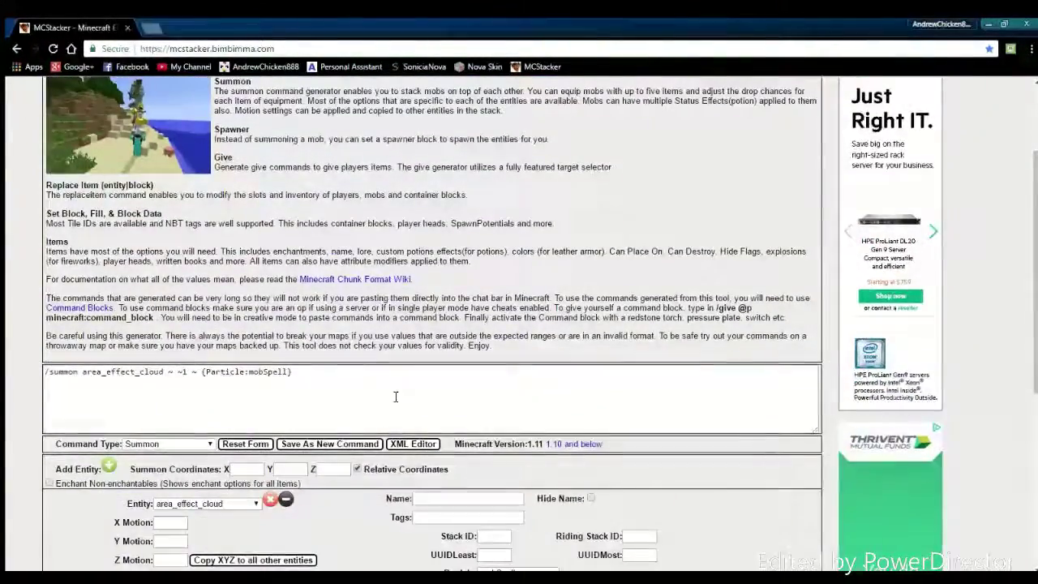
pyautogui.click(457, 405)
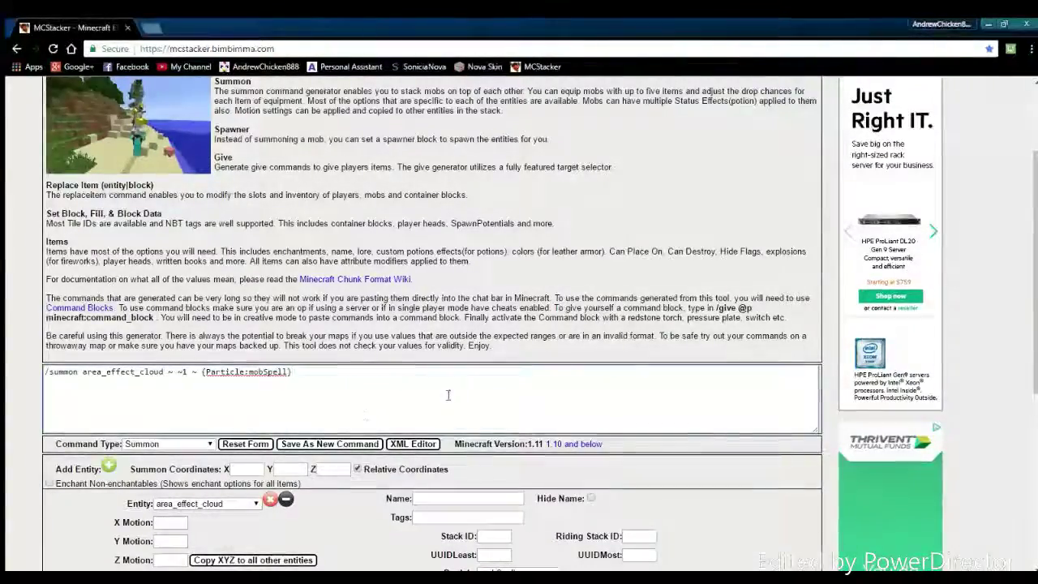
pyautogui.scroll(-2, 438, 368)
pyautogui.scroll(4, 435, 114)
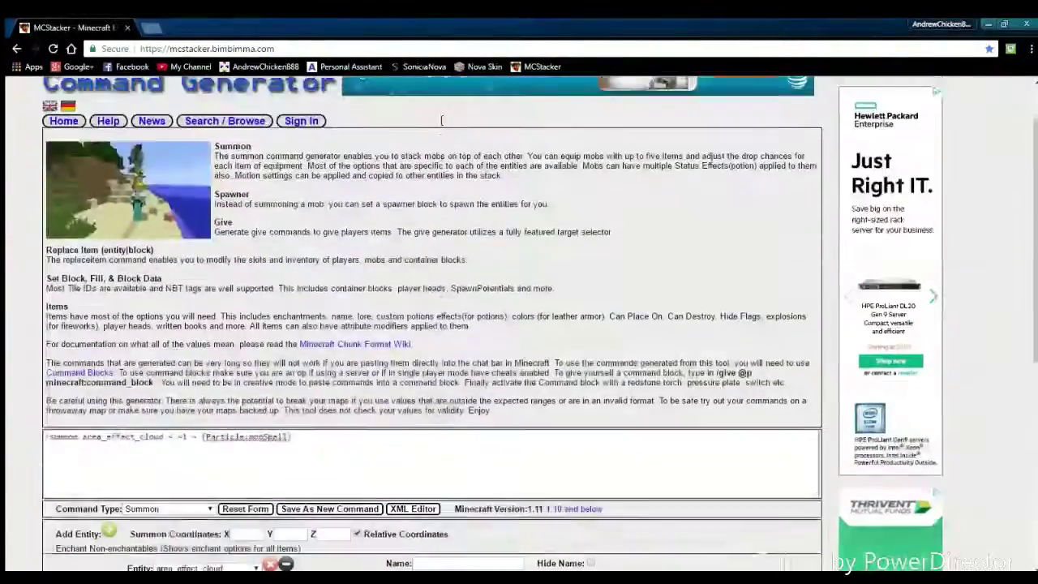
pyautogui.scroll(1, 435, 115)
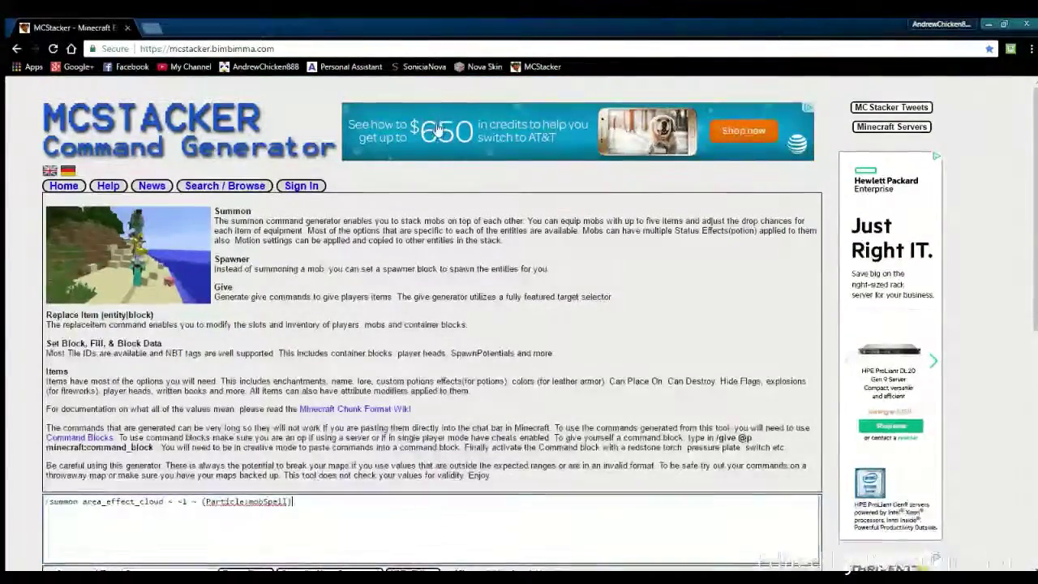
# - Choose armor_stand as the entity for the Summon command in the MCStacker form
pyautogui.scroll(-2, 419, 139)
pyautogui.scroll(-4, 420, 139)
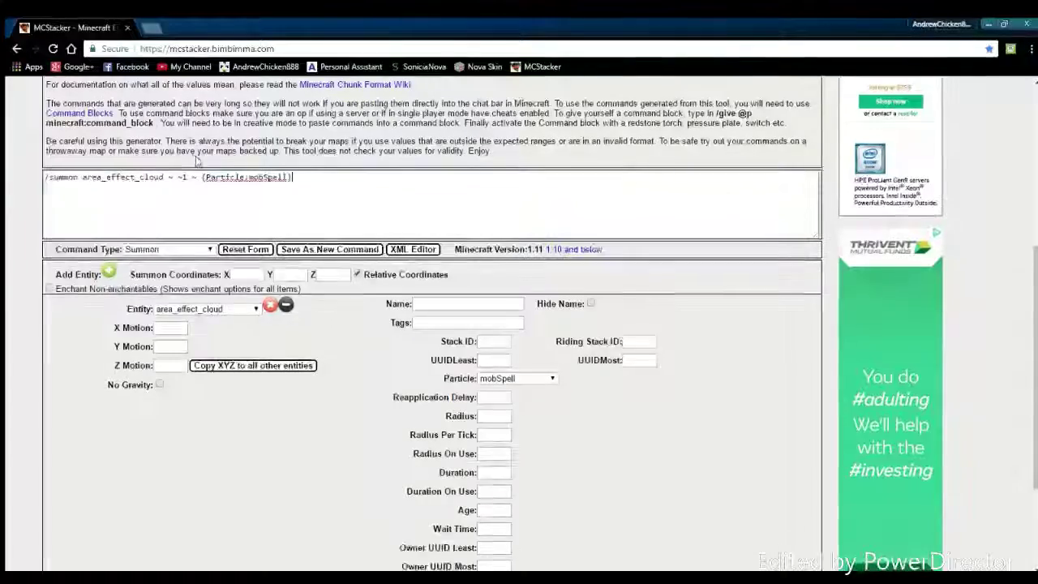
pyautogui.scroll(-1, 256, 135)
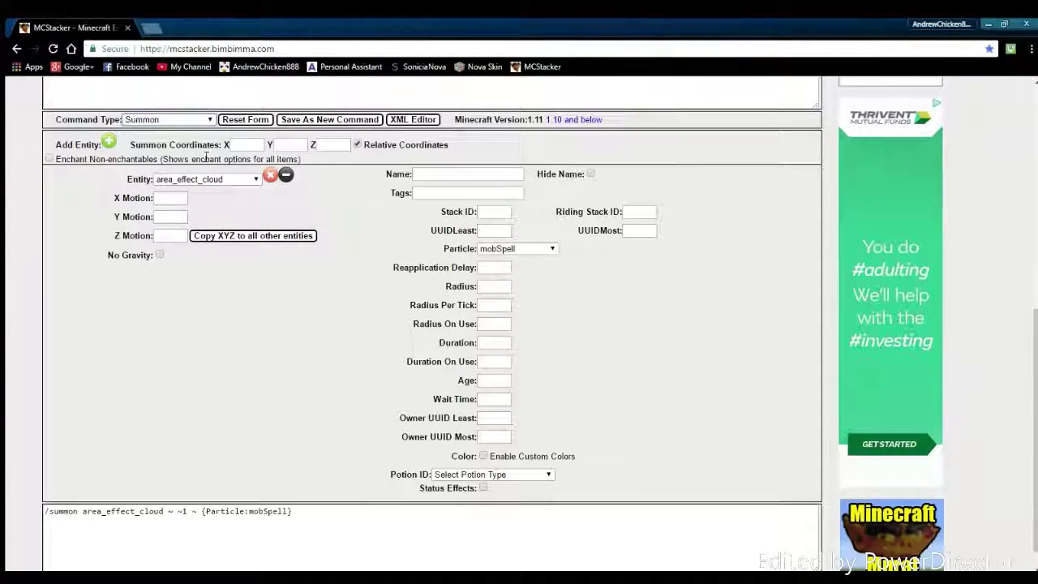
pyautogui.click(193, 180)
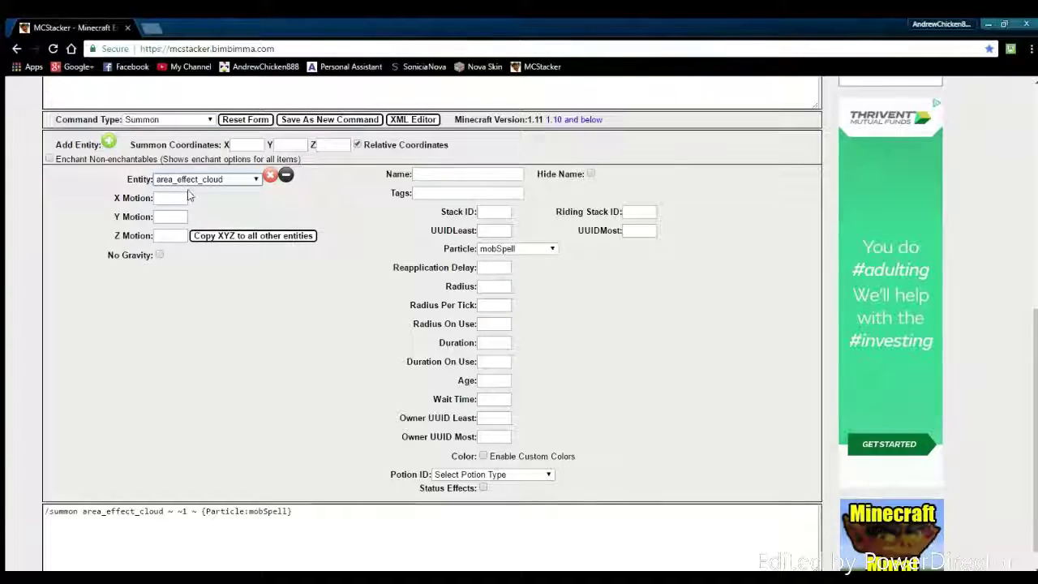
pyautogui.click(195, 200)
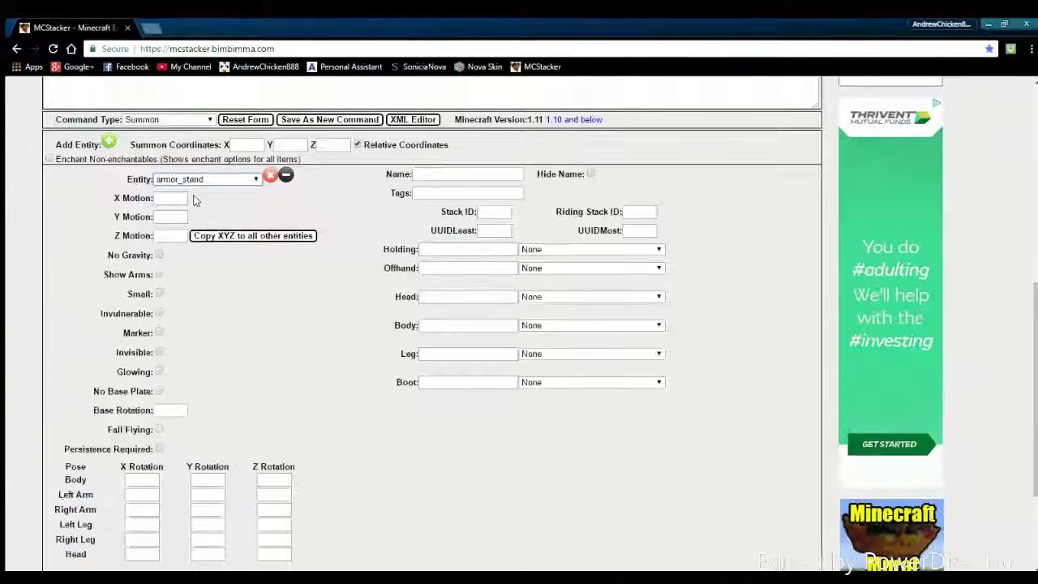
# - Name the armor stand "Magical Flying Text :D"
pyautogui.click(469, 173)
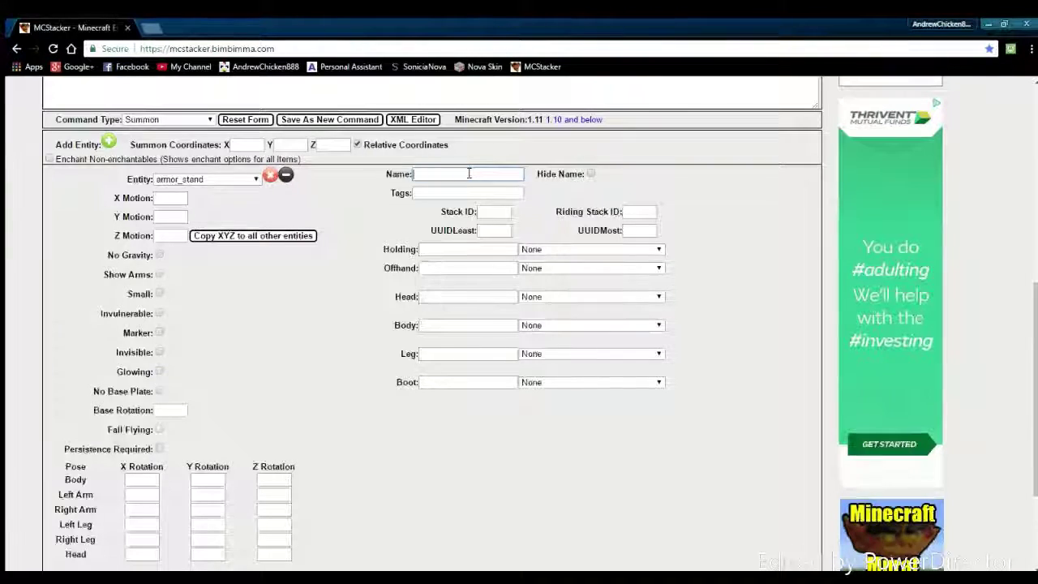
pyautogui.press('BackSpace')
pyautogui.press('BackSpace')
pyautogui.press('BackSpace')
pyautogui.write('Magi')
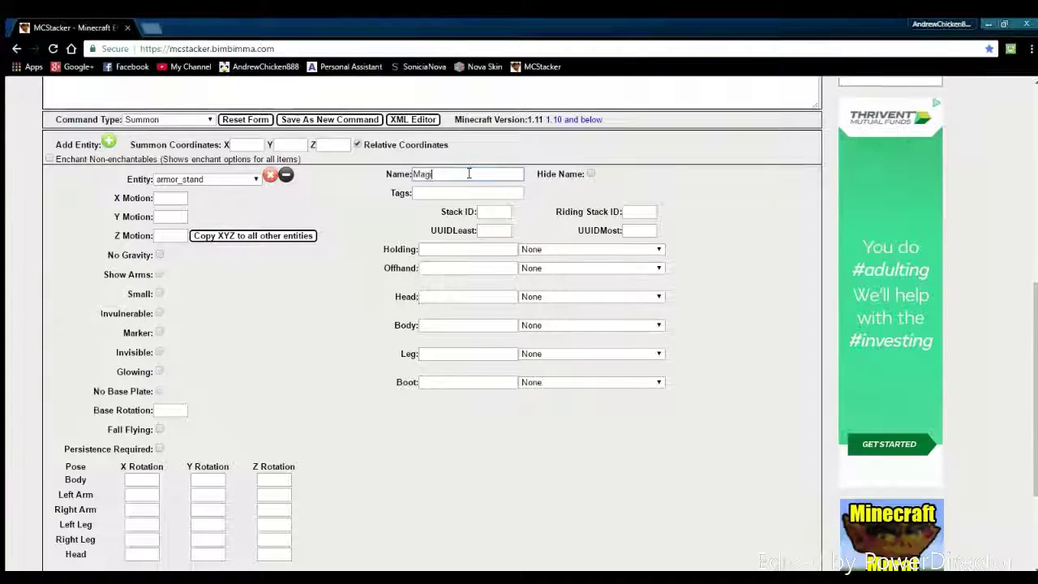
pyautogui.write('cal Flying Text :D')
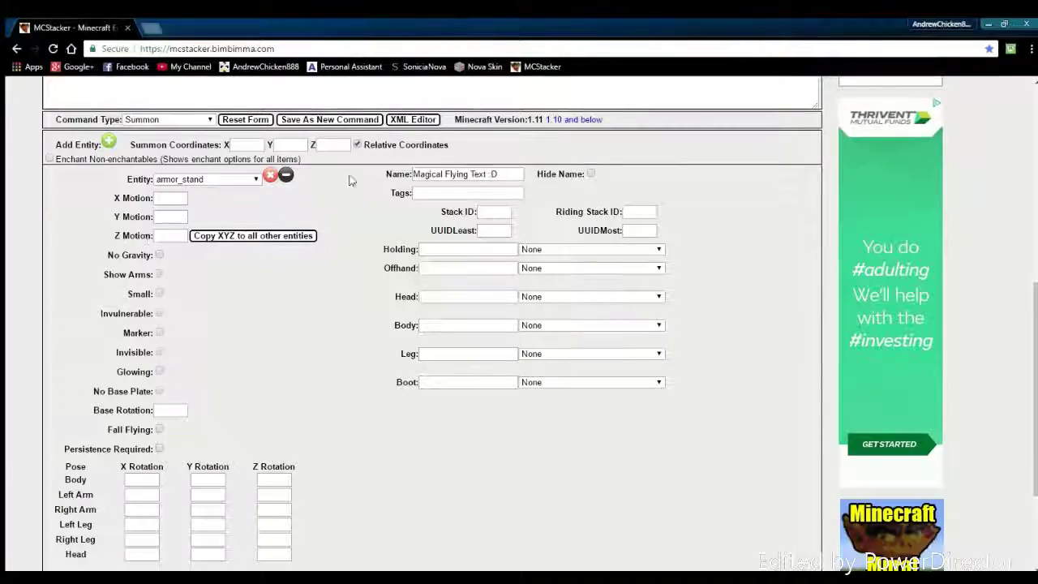
# - Enable No Gravity, Invulnerable, Invisible and Persistence Required for the armor stand
pyautogui.scroll(-1, 159, 188)
pyautogui.scroll(-3, 160, 188)
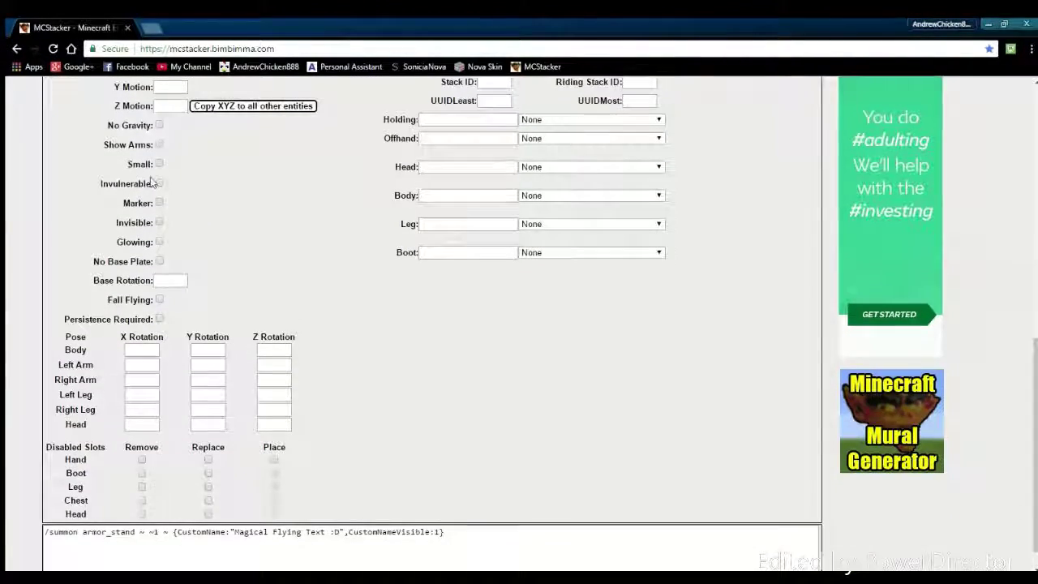
pyautogui.click(159, 125)
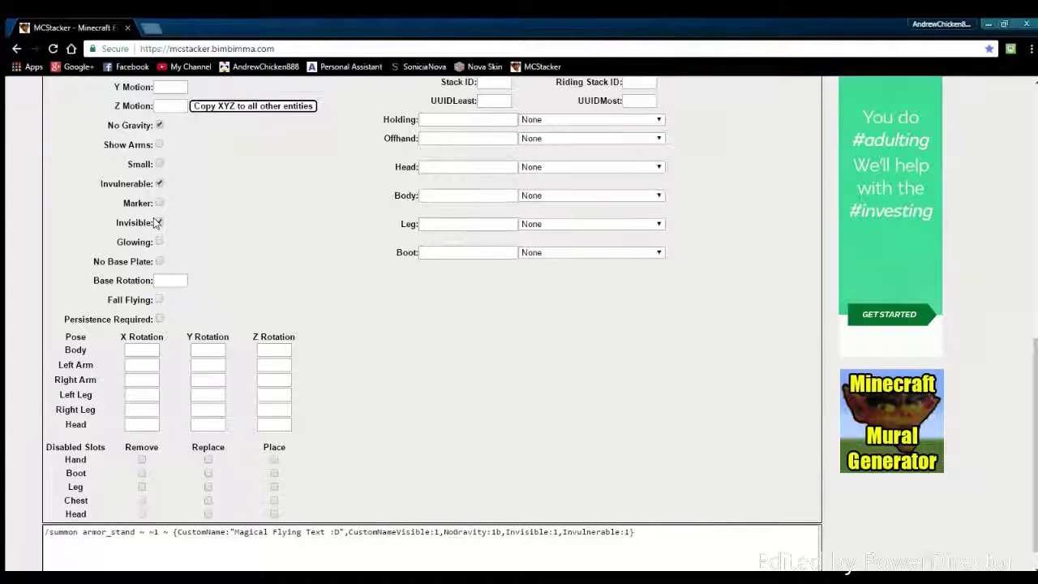
pyautogui.scroll(1, 151, 324)
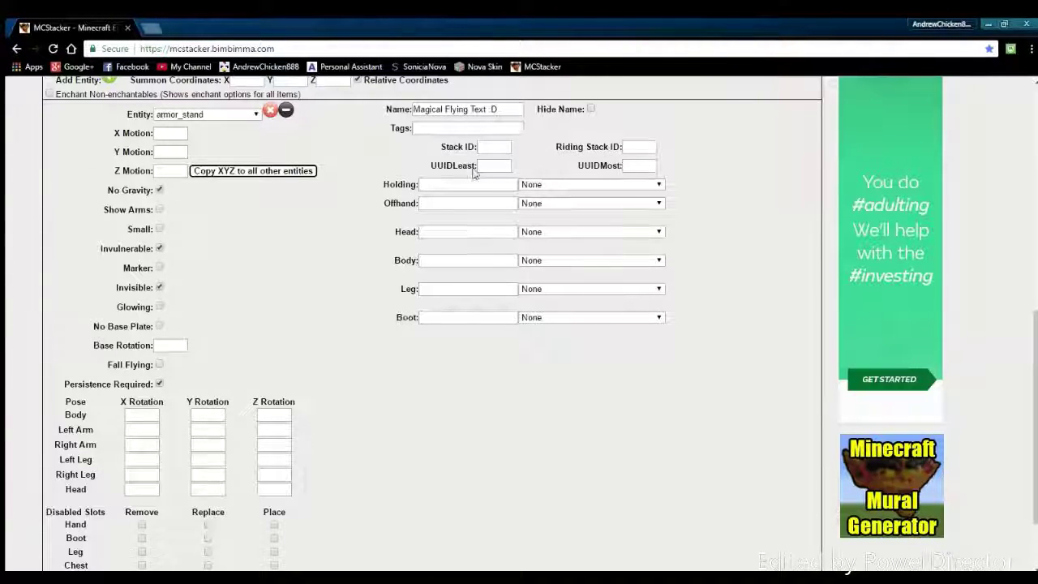
# - Select and copy the entire generated /summon armor_stand command from the output box below the form
pyautogui.scroll(3, 352, 284)
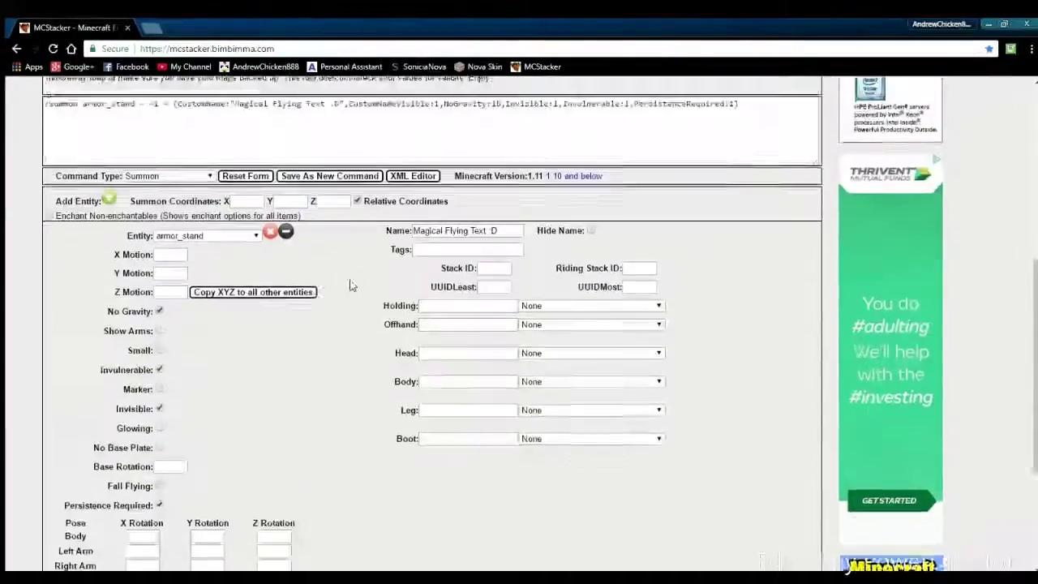
pyautogui.scroll(-5, 711, 191)
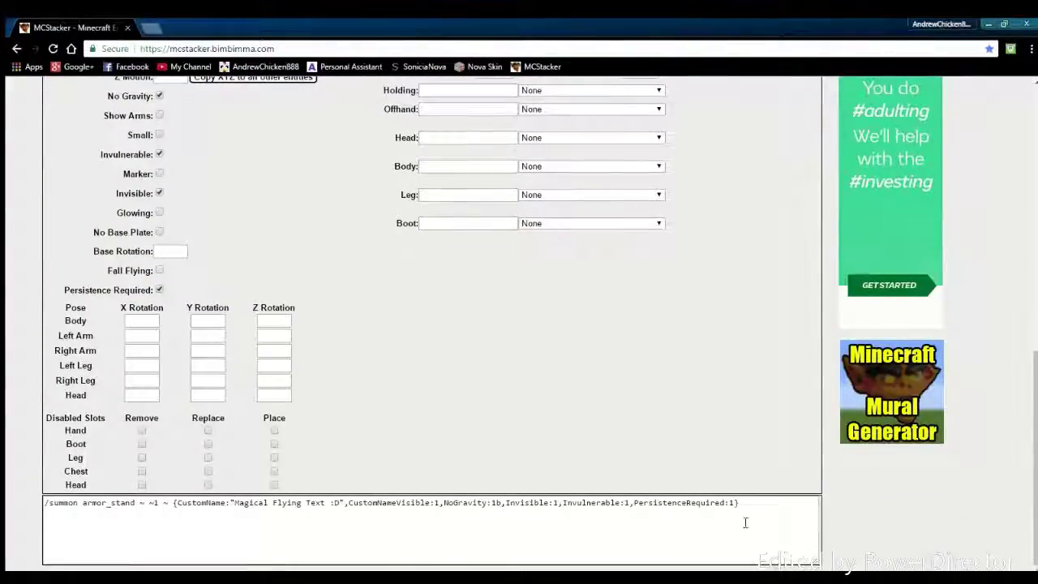
pyautogui.moveTo(738, 503); pyautogui.dragTo(121, 502)
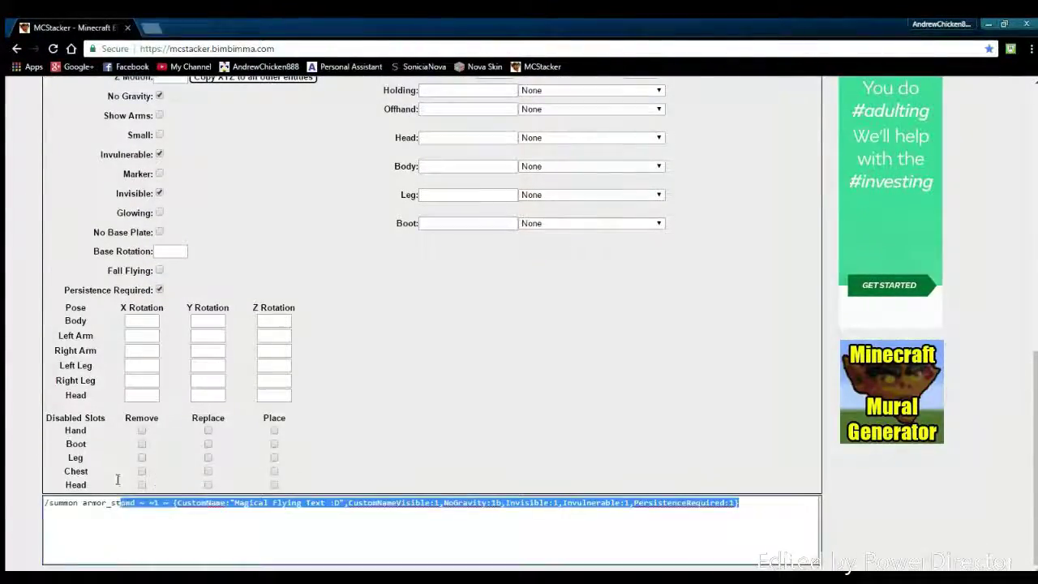
pyautogui.moveTo(120, 503); pyautogui.dragTo(9, 502)
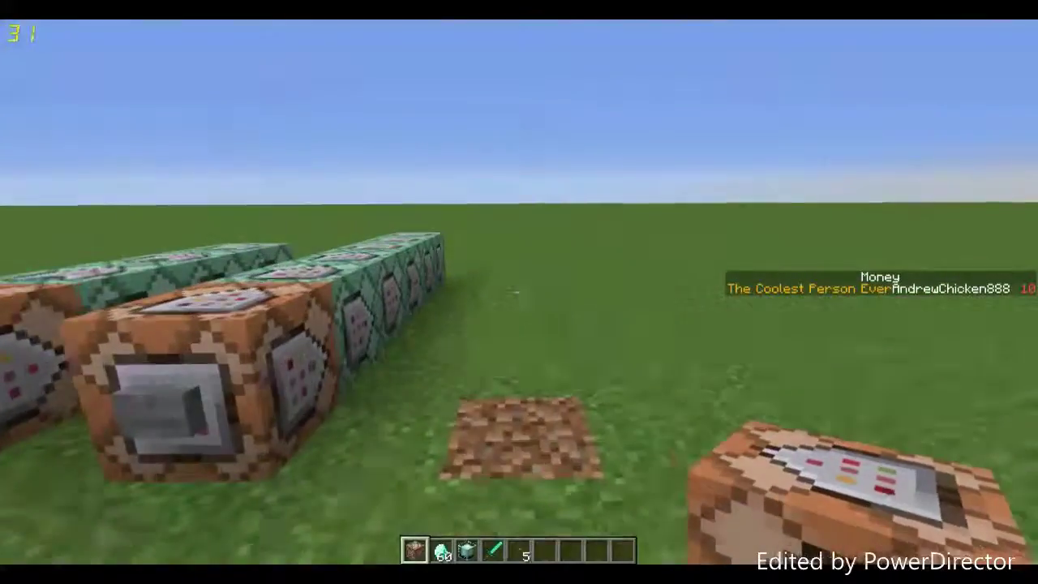
# - Switch to Minecraft and place a command block on the dirt patch beside the existing command block rows
pyautogui.press('w')
pyautogui.press('w')
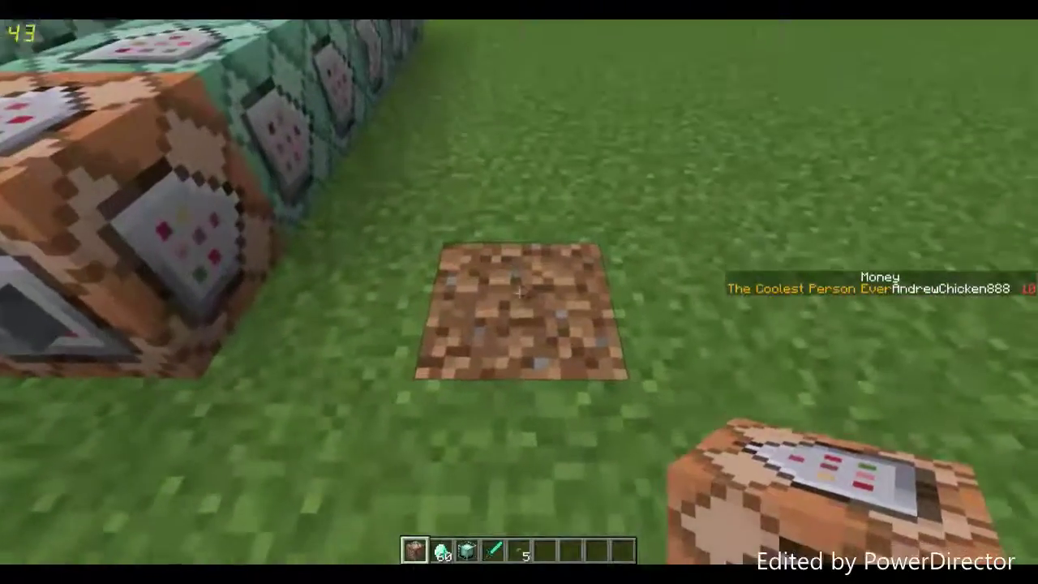
pyautogui.rightClick(519, 292)
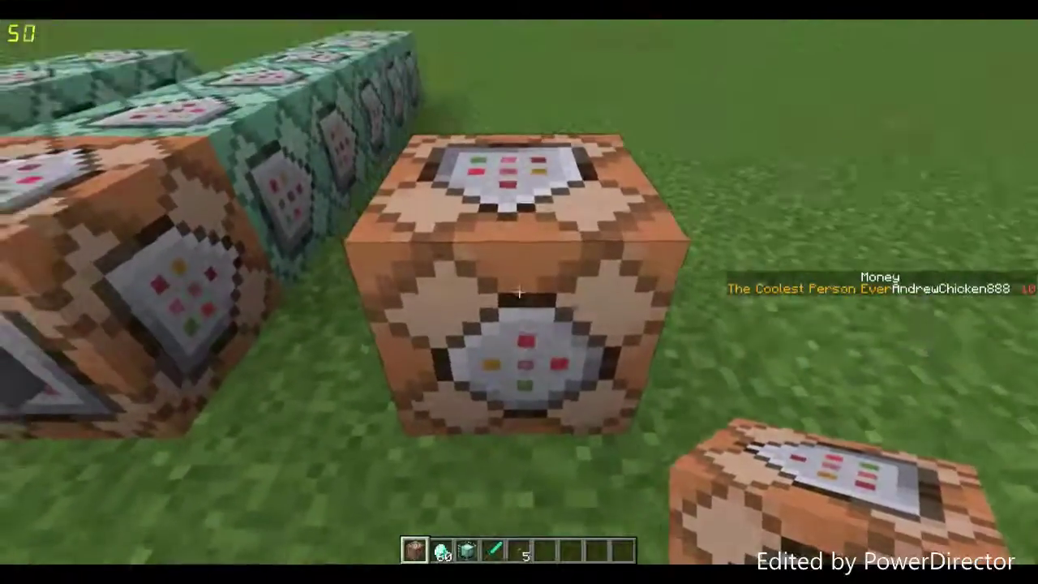
# - Paste the copied summon command into the new command block and set it to Always Active
pyautogui.rightClick(519, 292)
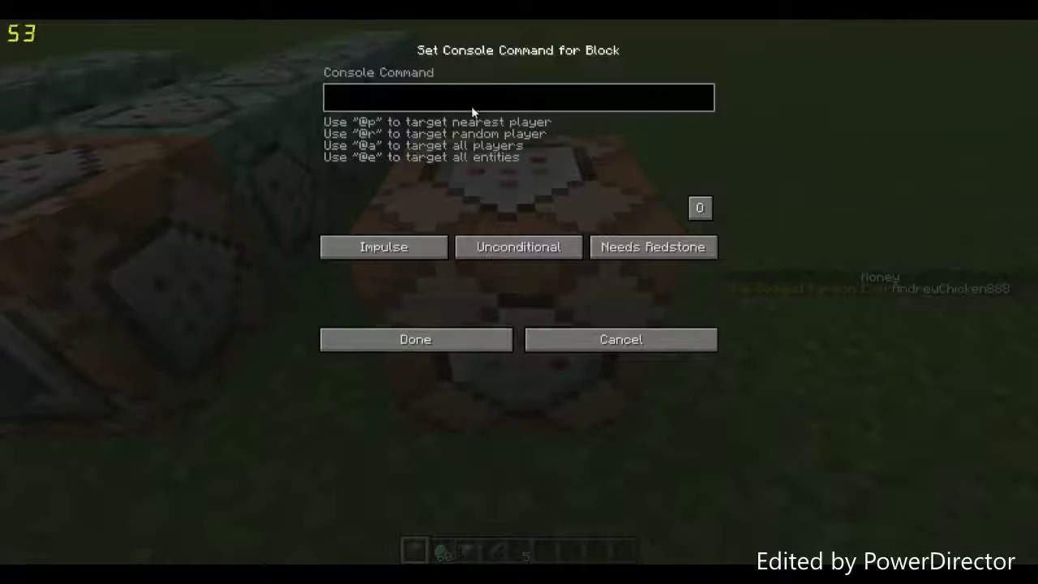
pyautogui.hotkey('ctrl', 'v')
pyautogui.click(641, 248)
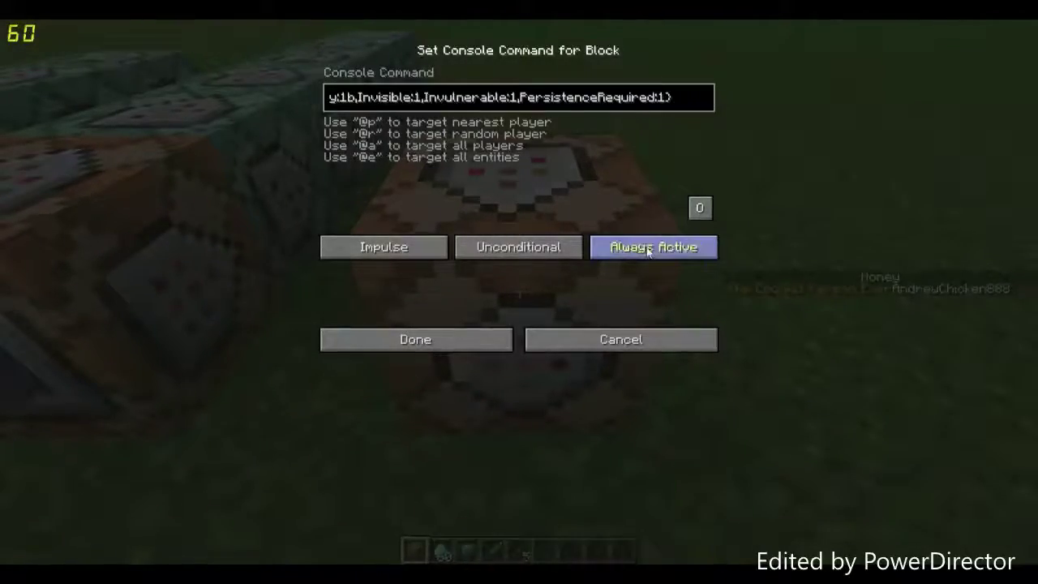
pyautogui.click(466, 339)
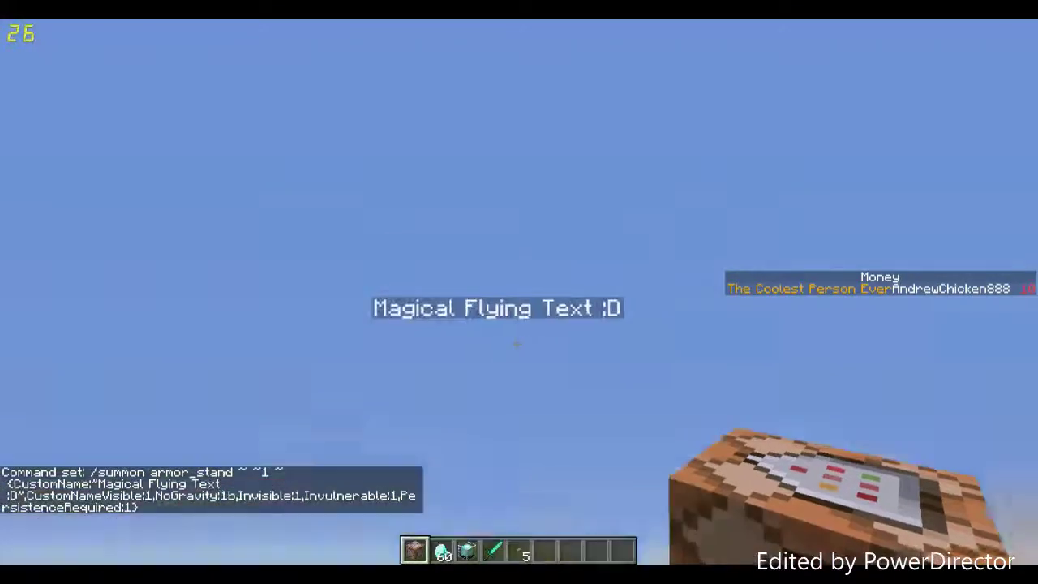
# - Examine the floating "Magical Flying Text :D" above the new command block from close up and farther away
pyautogui.press('w')
pyautogui.click(519, 292)
pyautogui.press('w')
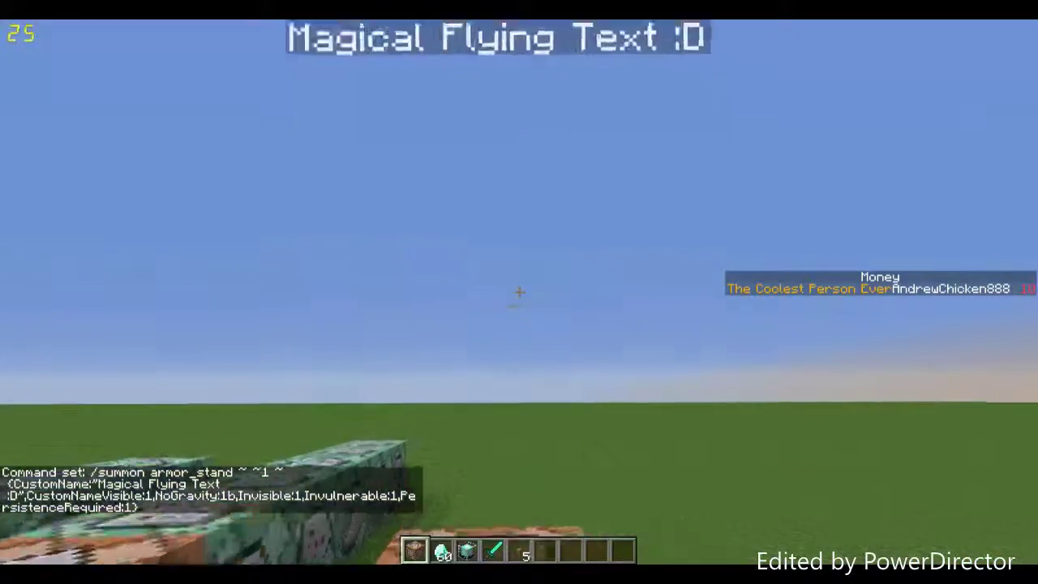
pyautogui.press('s')
pyautogui.click(519, 292)
pyautogui.click(519, 292)
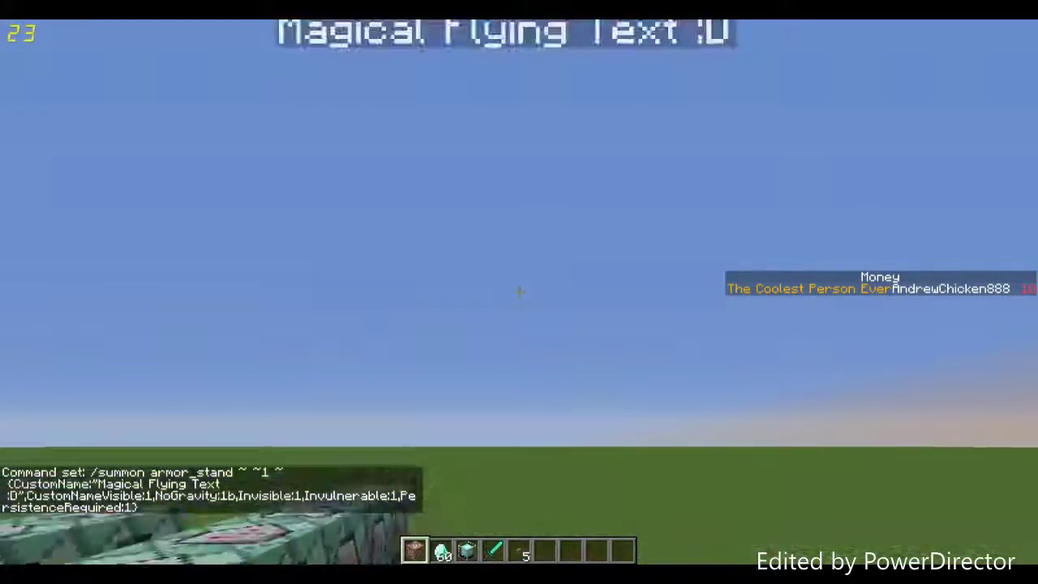
pyautogui.click(519, 292)
pyautogui.press('s')
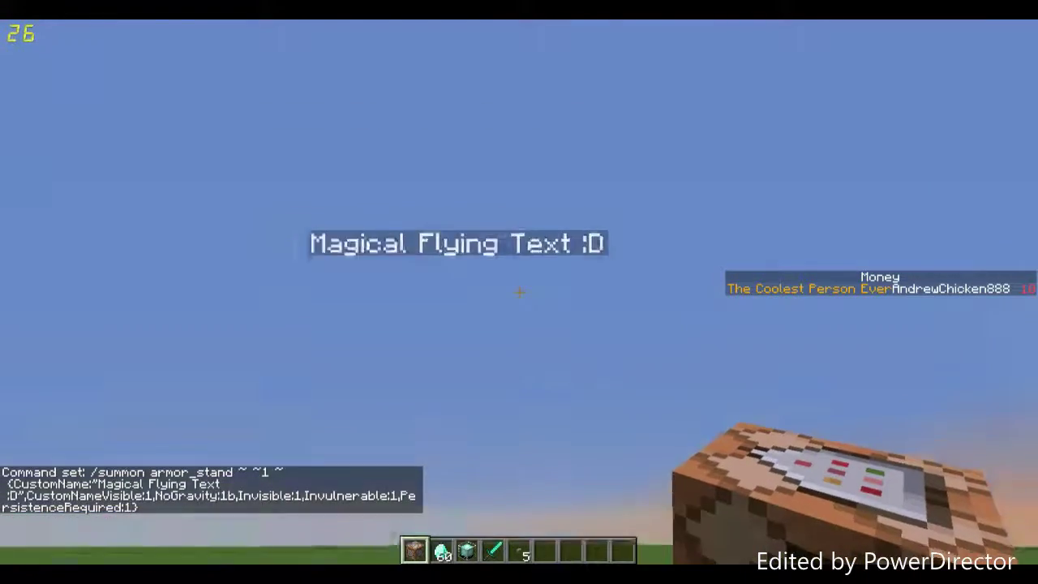
pyautogui.press('s')
pyautogui.press('s')
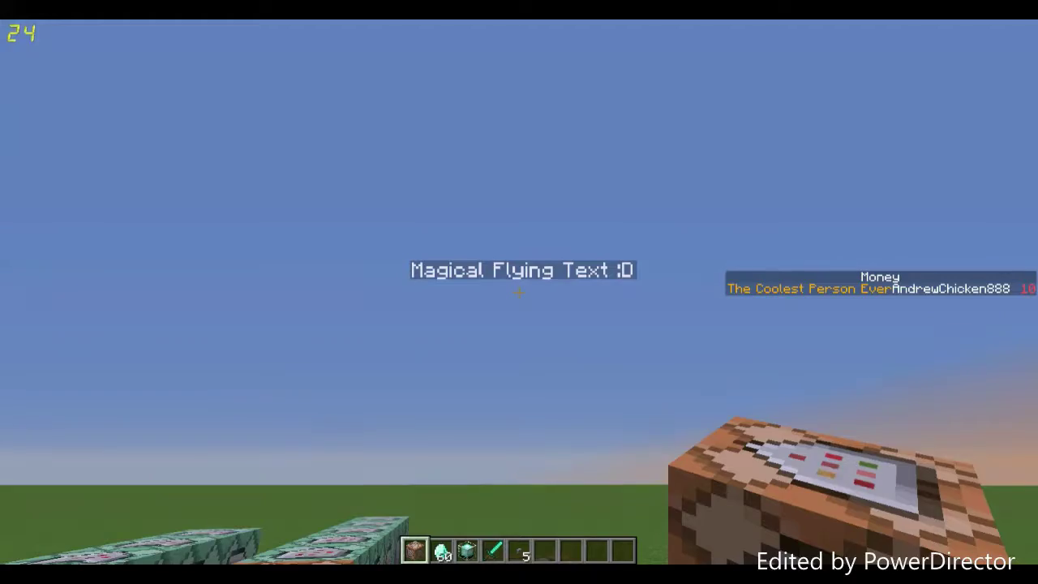
pyautogui.press('s')
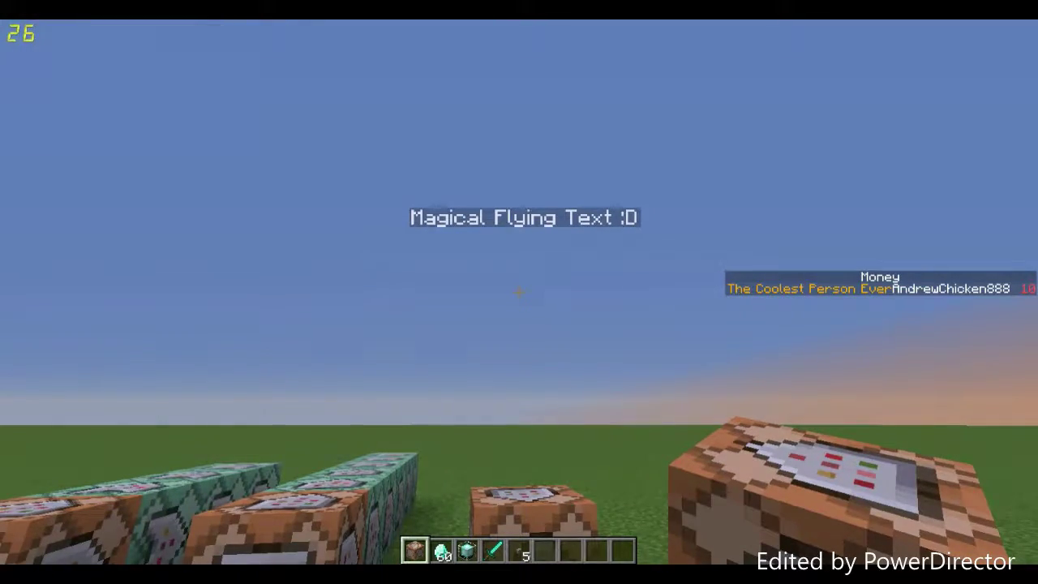
pyautogui.press('w')
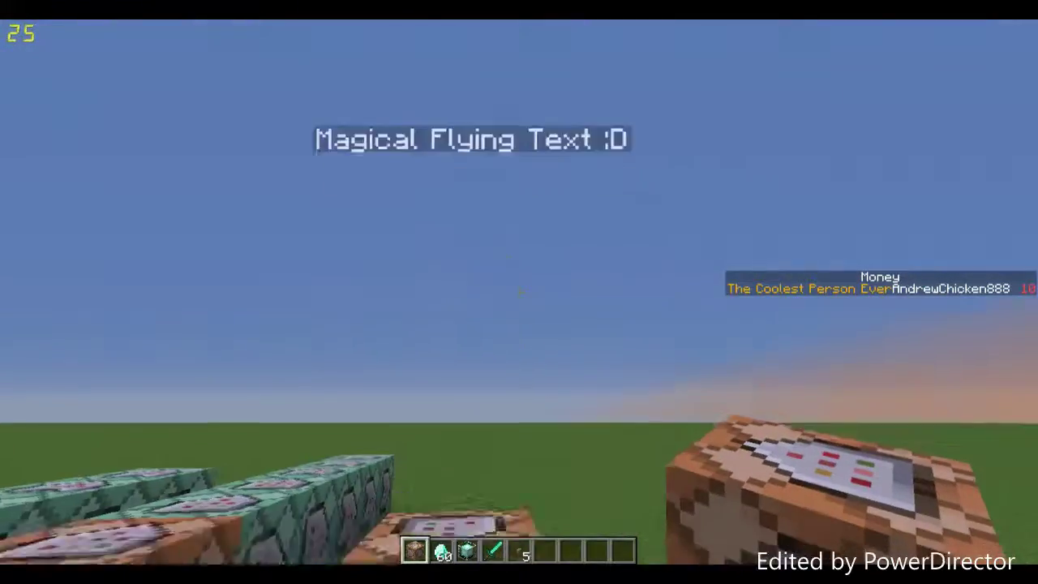
pyautogui.press('s')
pyautogui.press('w')
pyautogui.press('s')
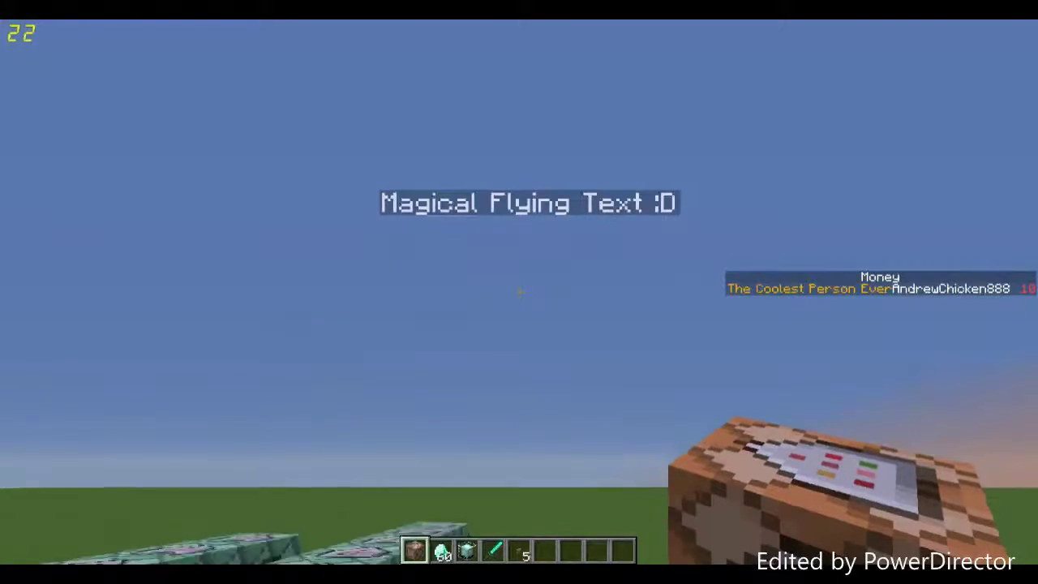
pyautogui.moveTo(519, 292)
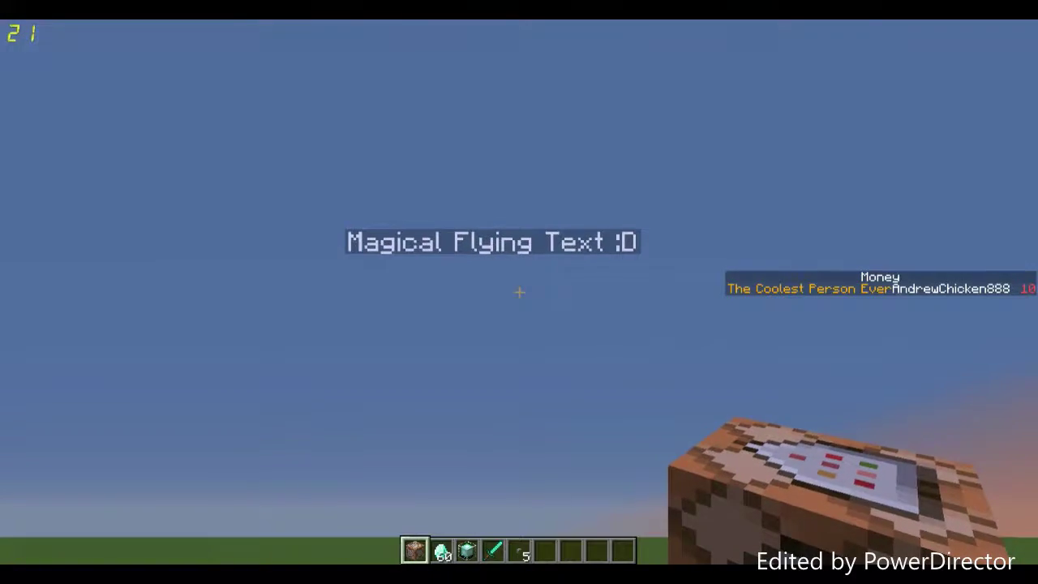
pyautogui.press('s')
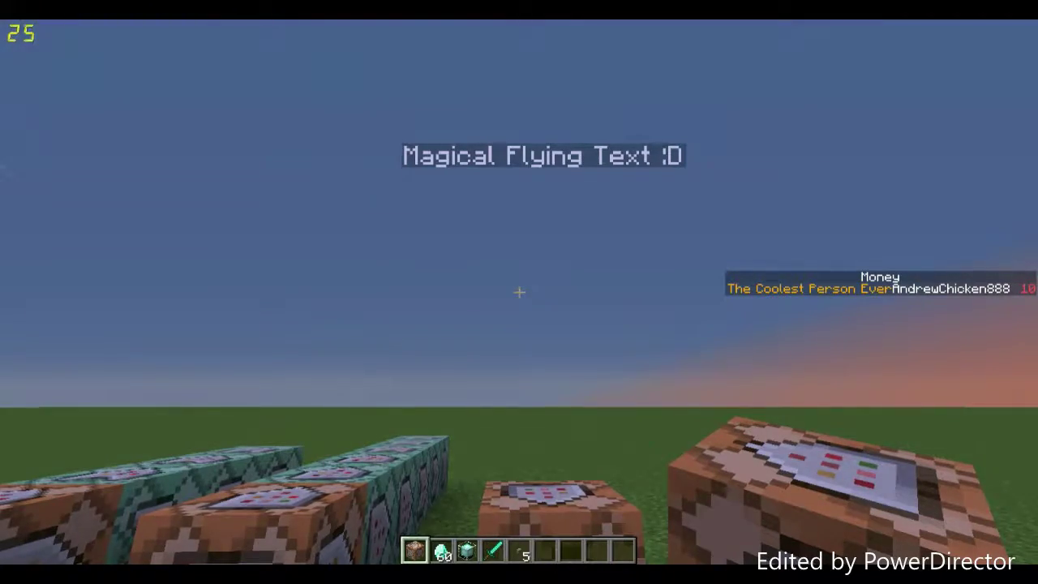
pyautogui.press('s')
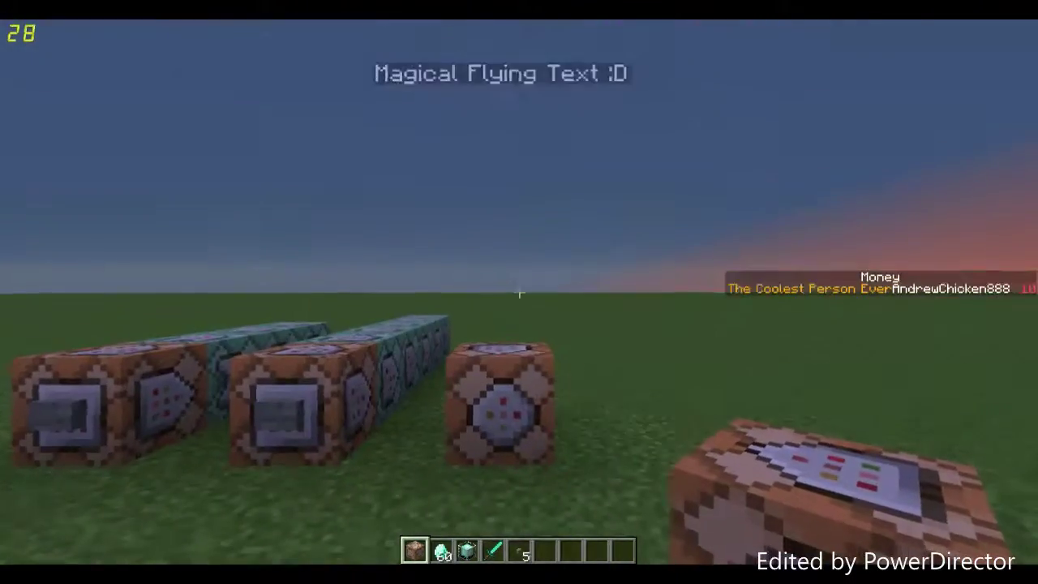
pyautogui.press('w')
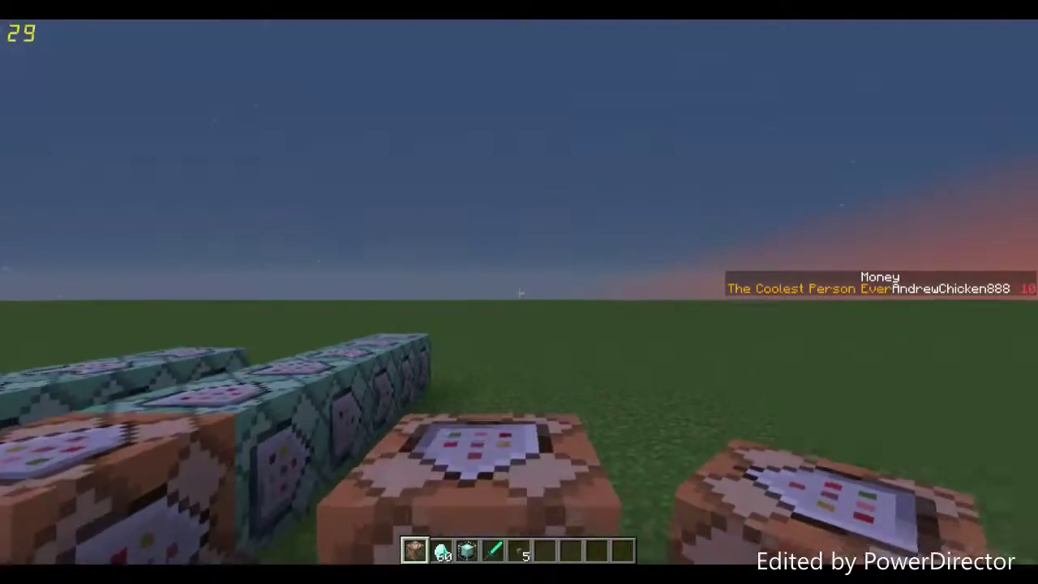
pyautogui.press('s')
pyautogui.press('w')
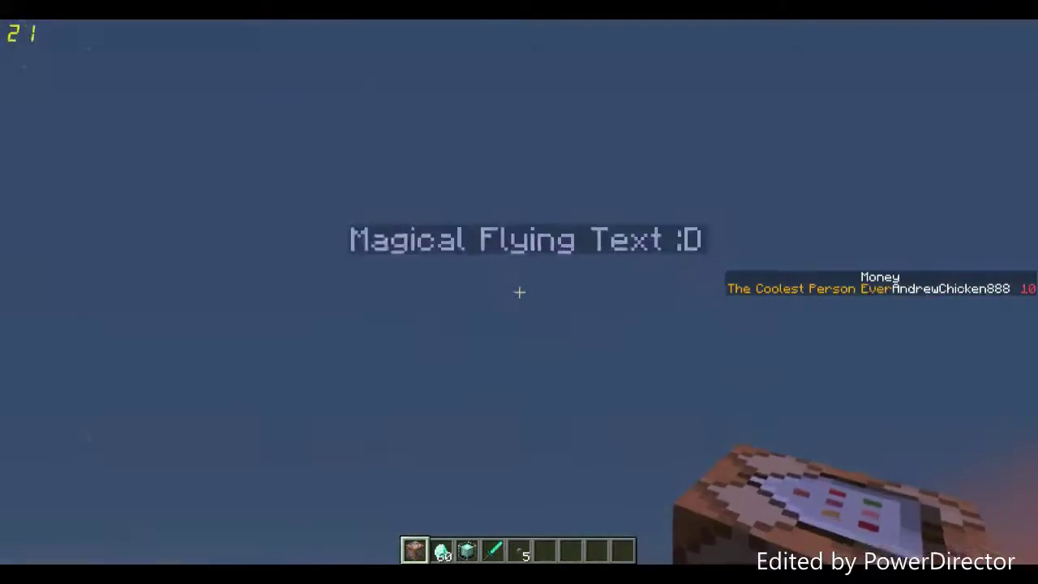